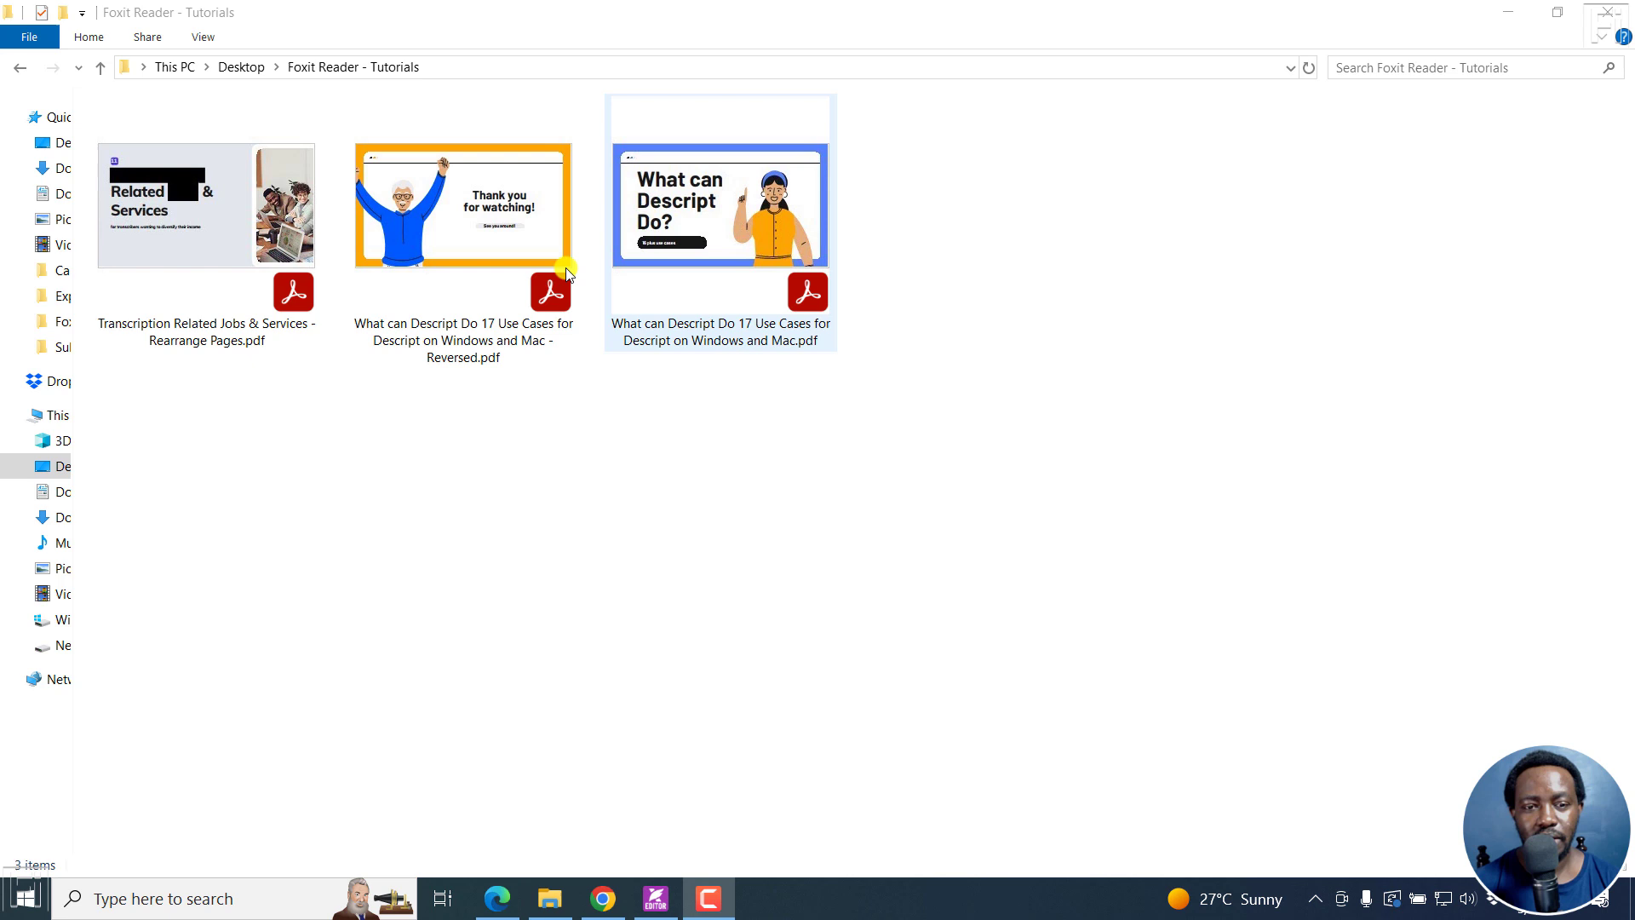
Open the Reversed slide deck in Acrobat and select the 'Thank you for watching!' heading
double_click(439, 206)
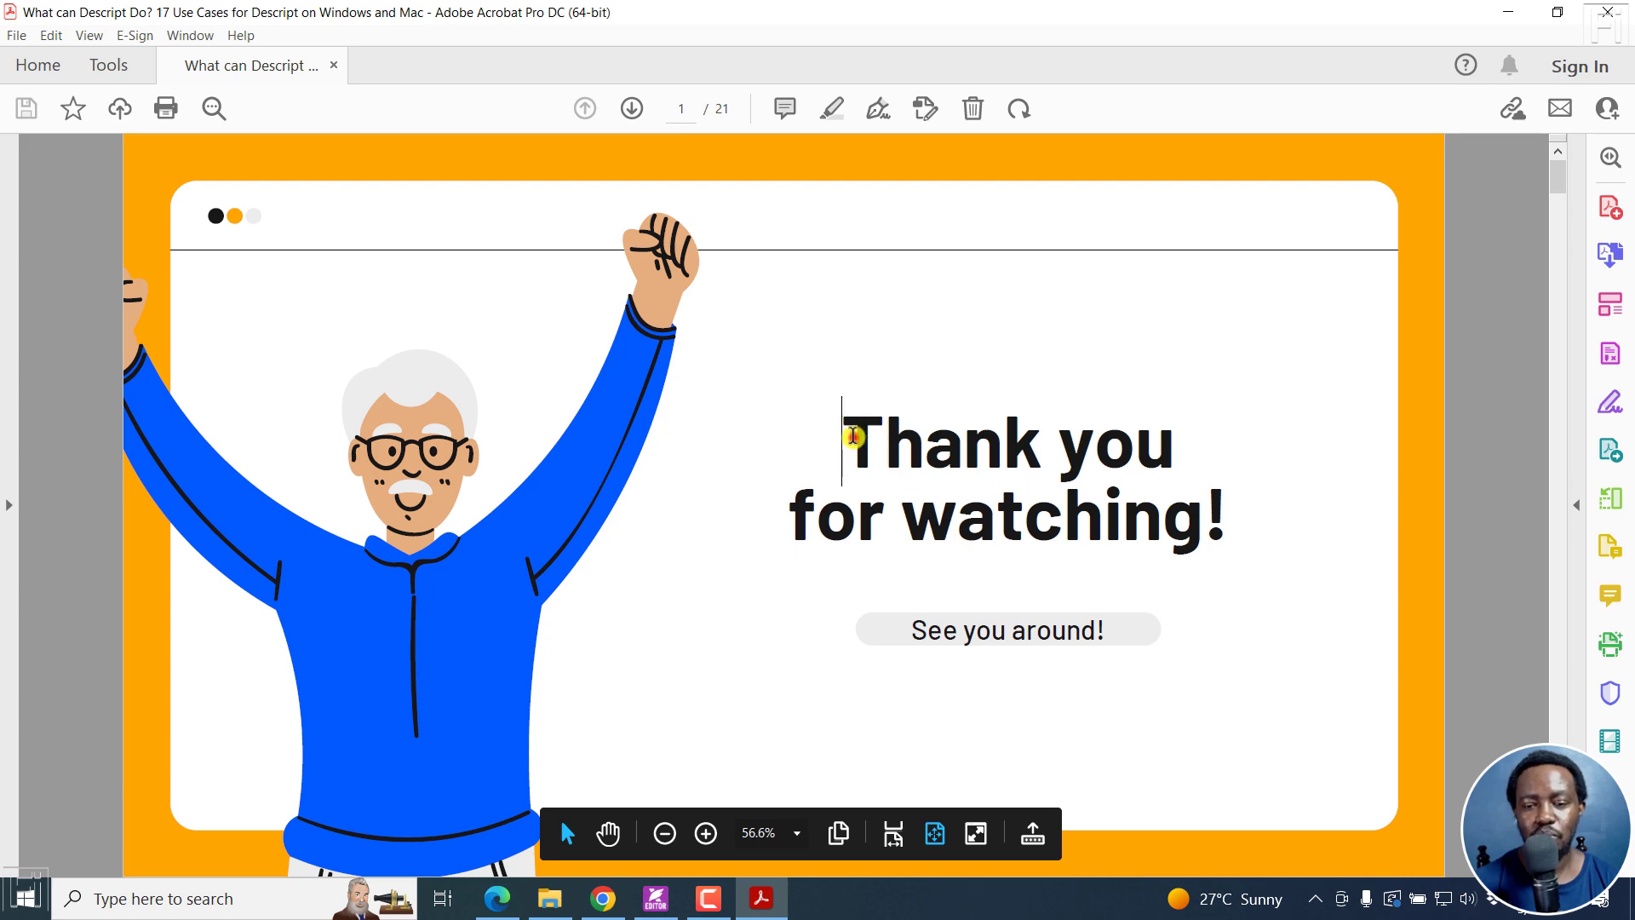
left_click_drag(851, 436, 1213, 504)
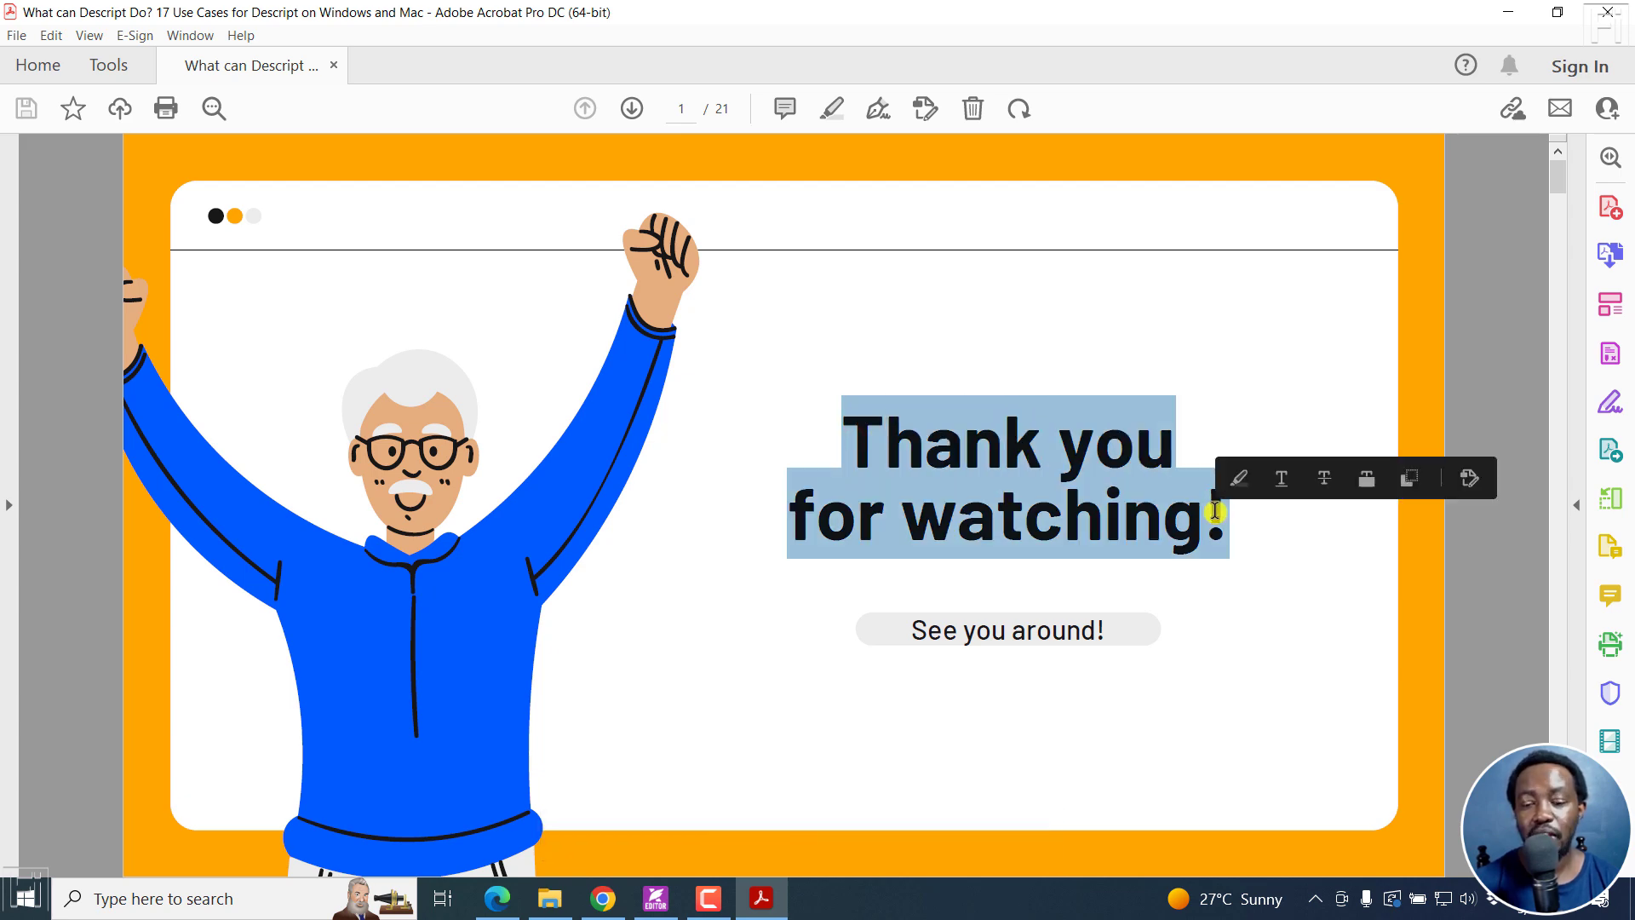
Close the deck in Acrobat, minimize it, and launch Foxit PDF Editor
left_click(333, 66)
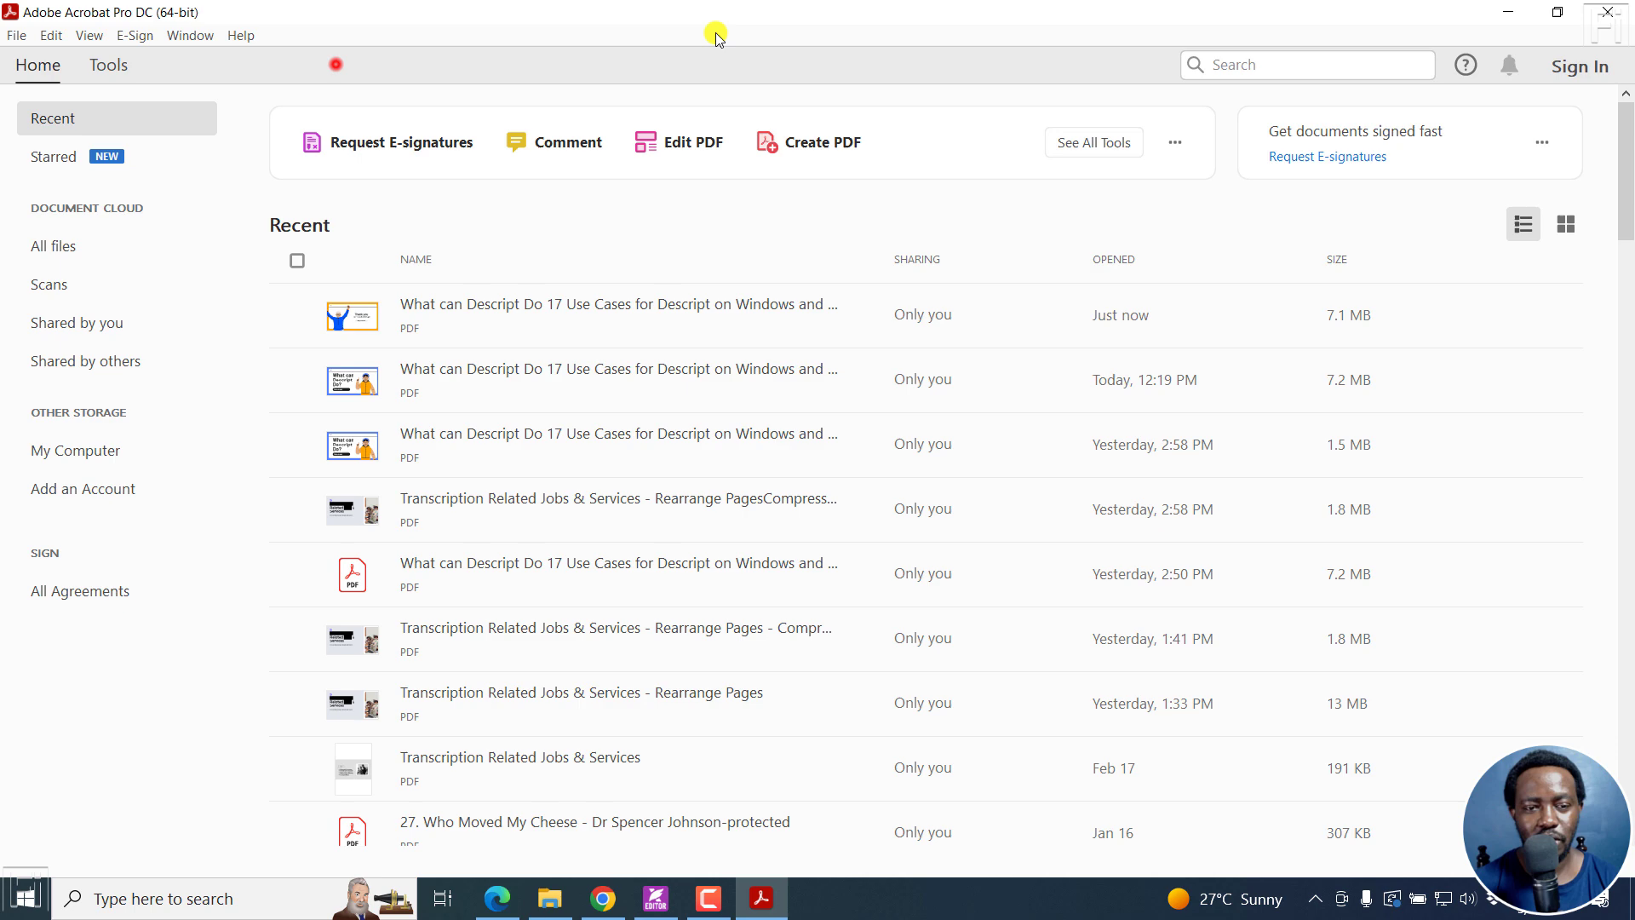
left_click(1509, 11)
left_click(1011, 414)
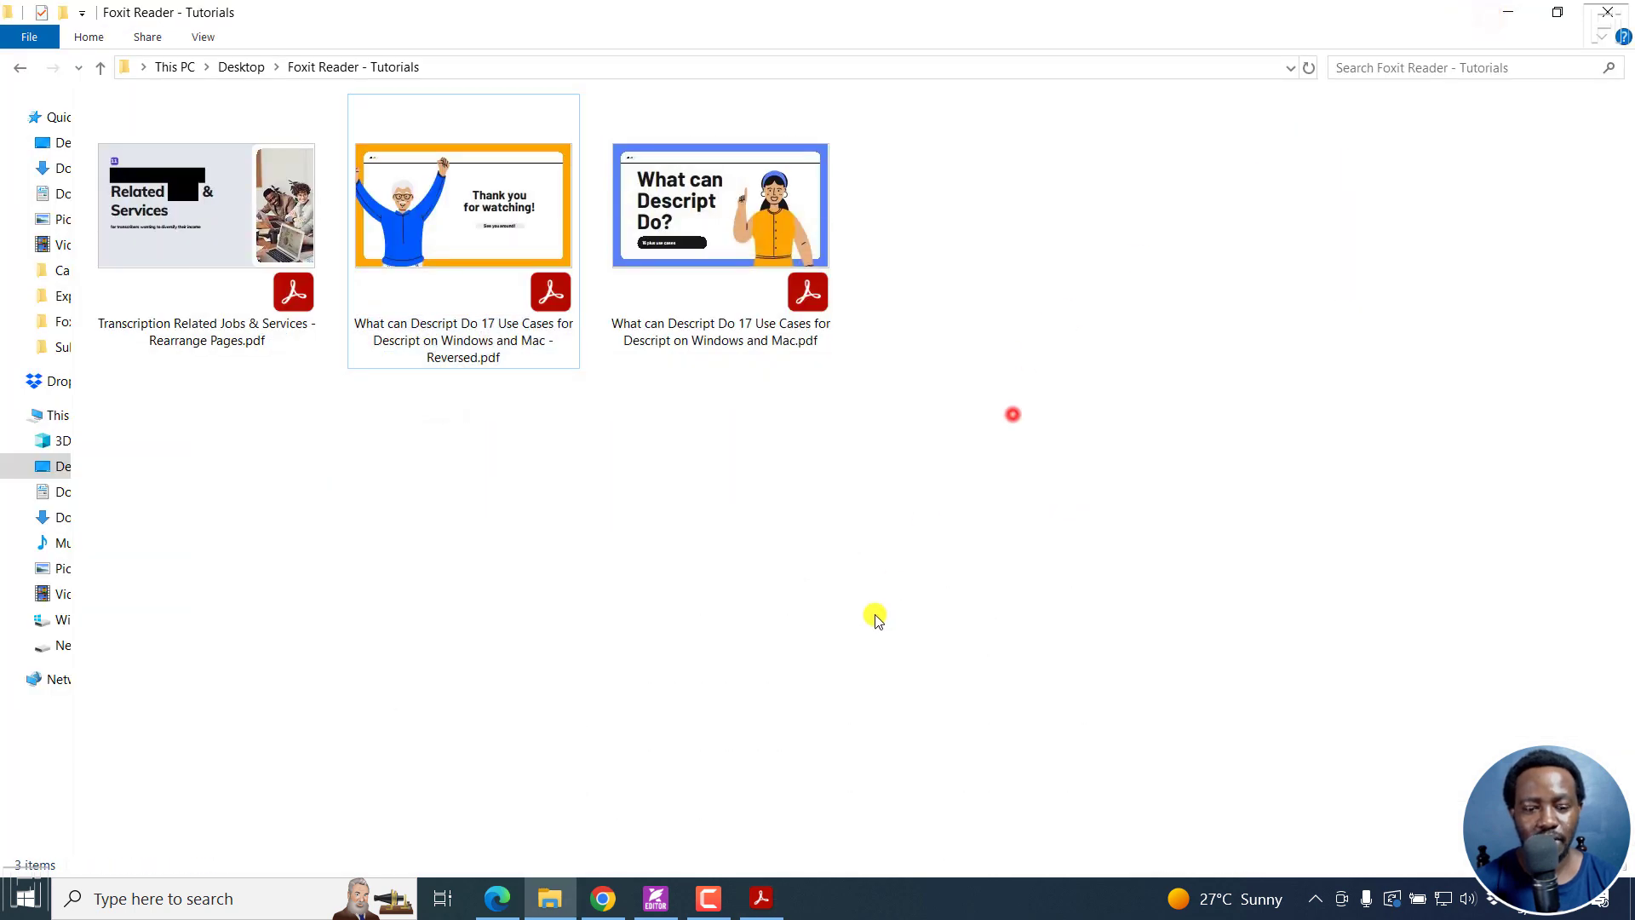
left_click(652, 899)
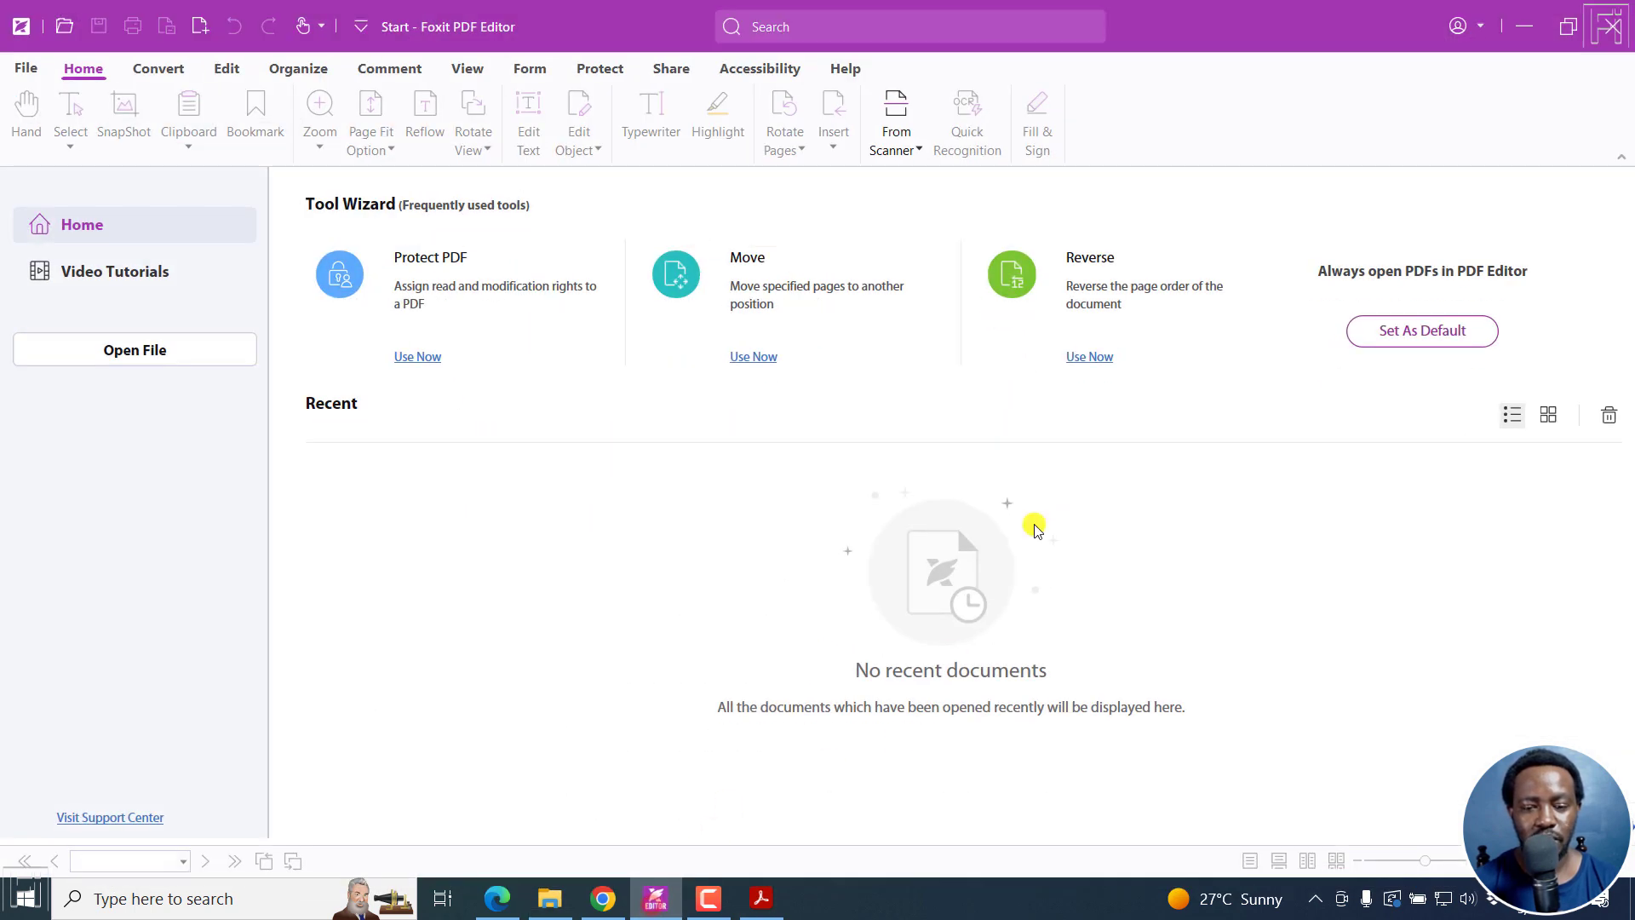
Drag the Reversed slide deck from the folder into Foxit to open it
left_click(550, 897)
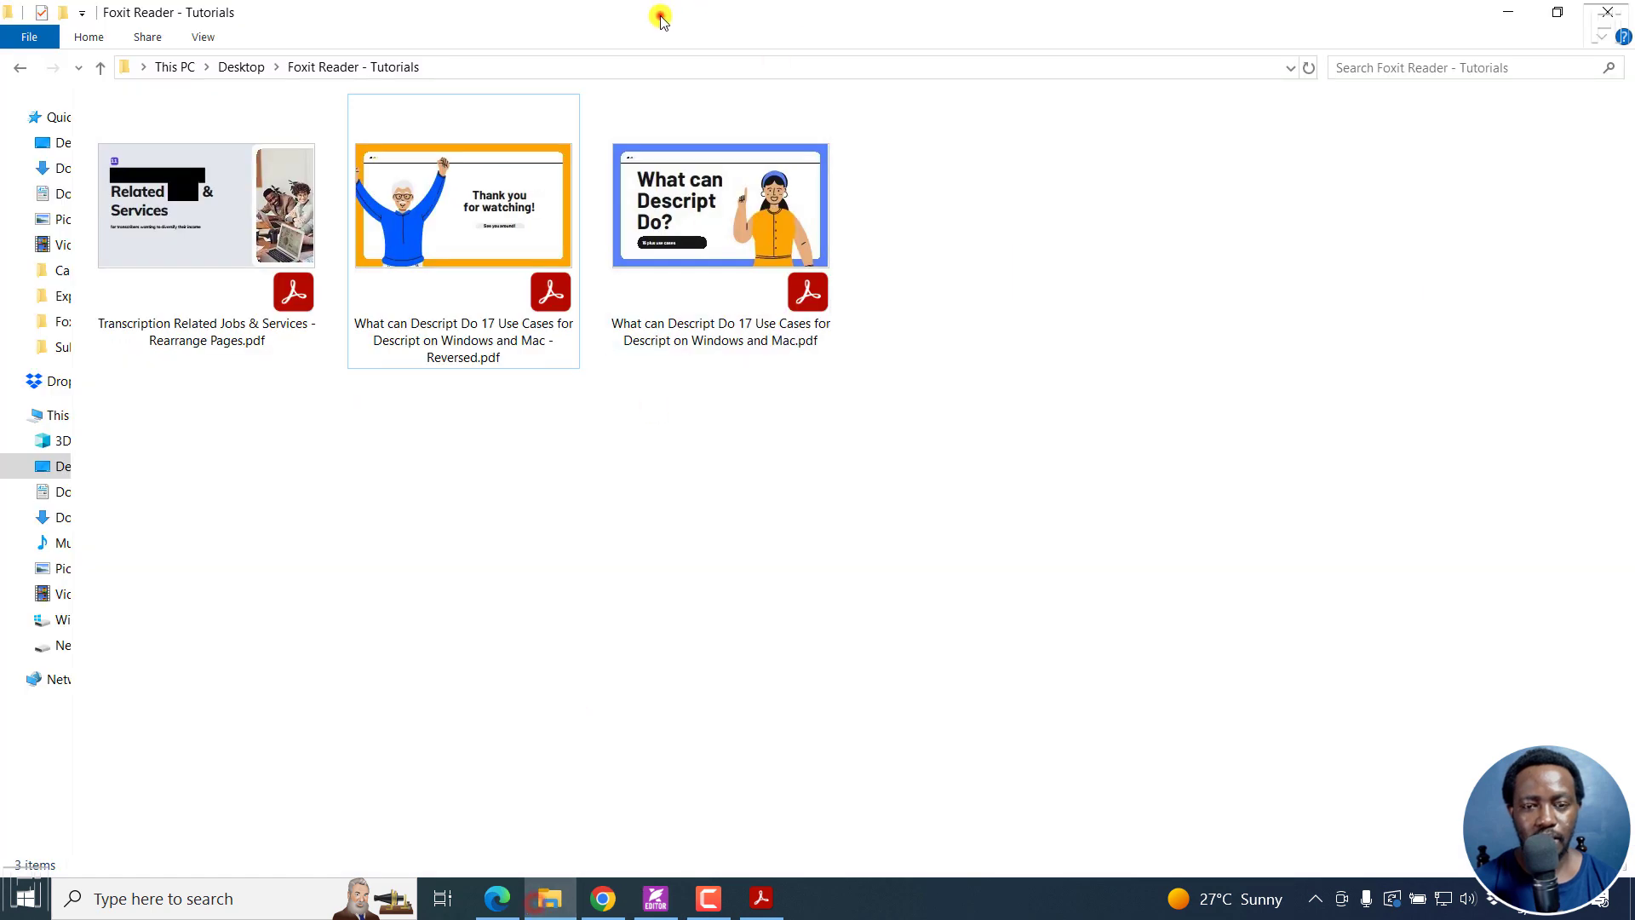
left_click_drag(660, 18, 1391, 135)
left_click_drag(1421, 401, 652, 601)
left_click(1010, 6)
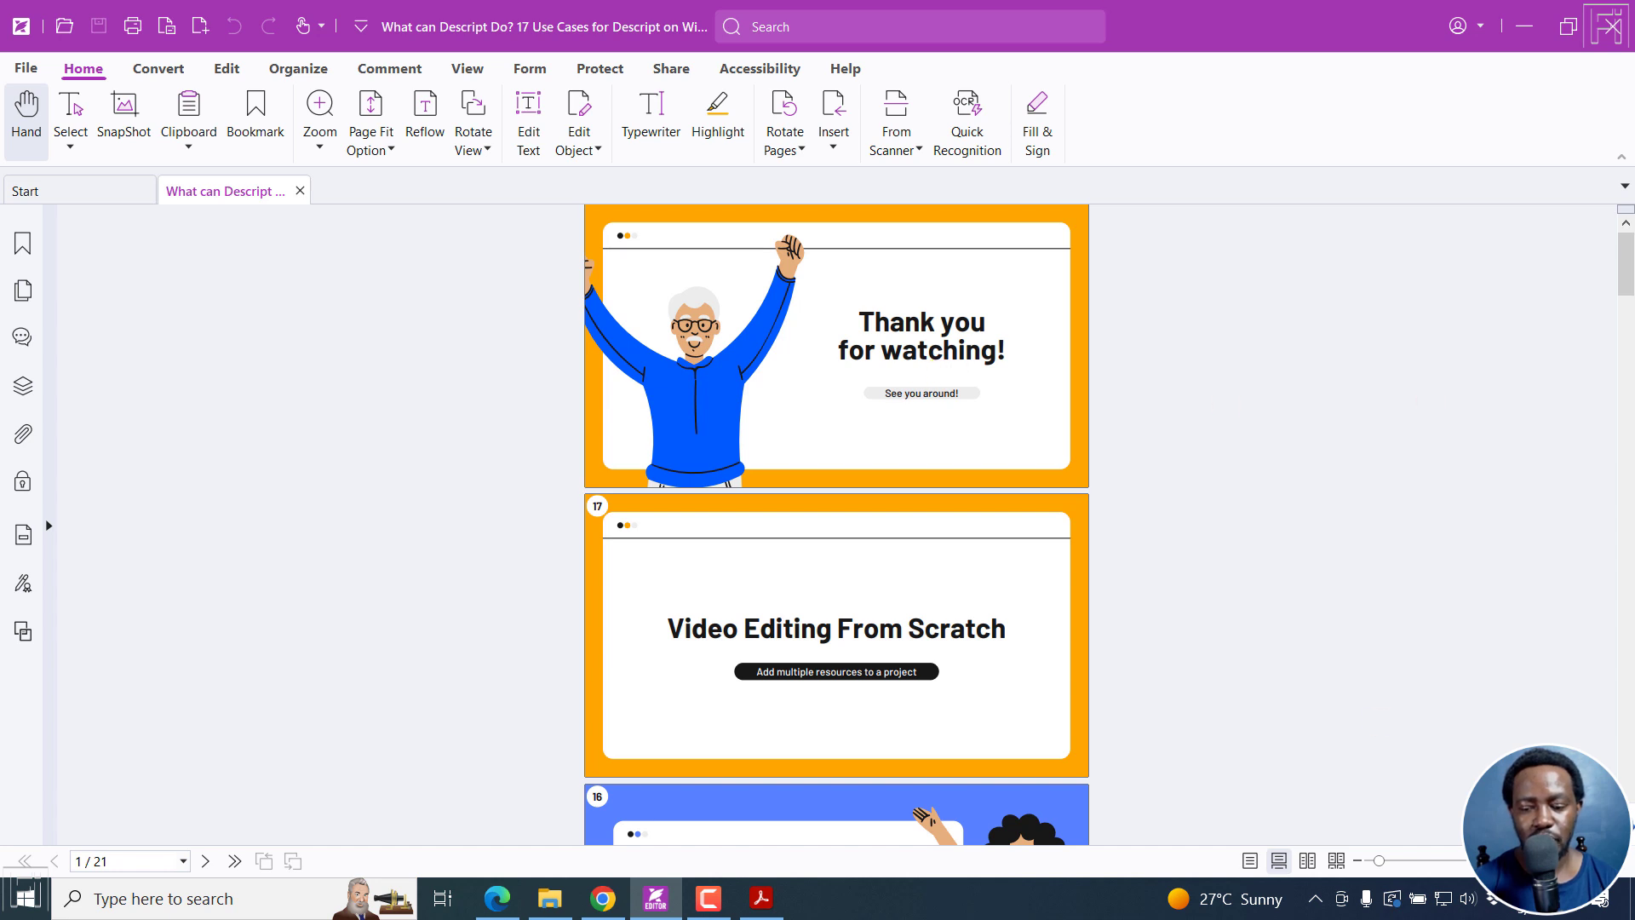
scroll(837, 524, "up", 3, "ctrl")
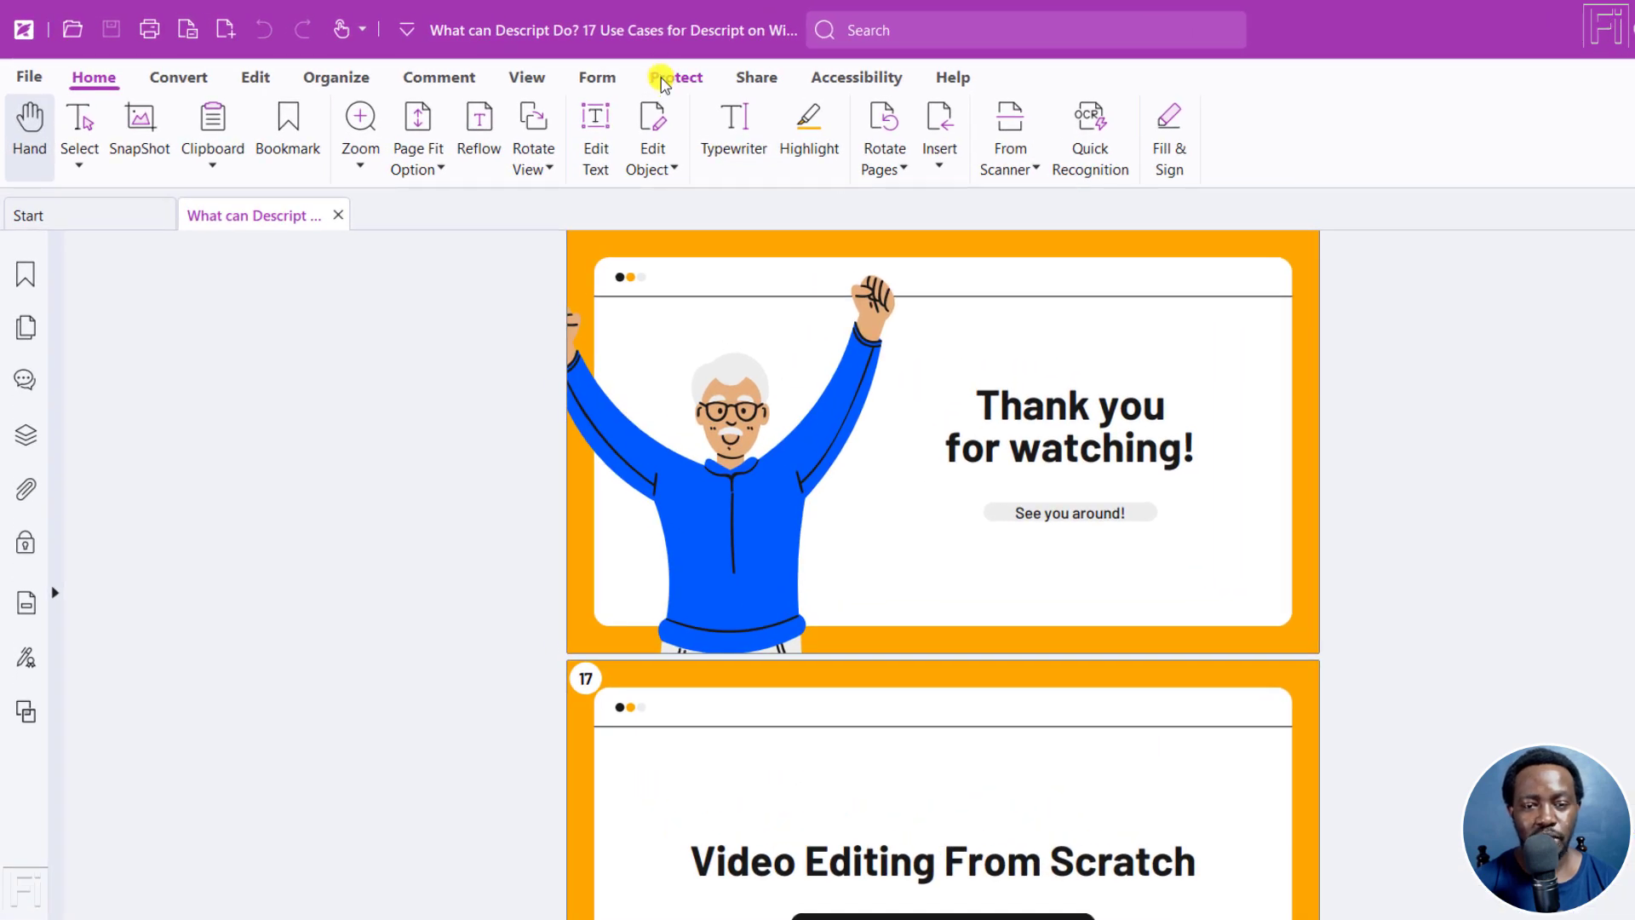
From Protect, choose Mark for Redaction > Text & Images
left_click(661, 80)
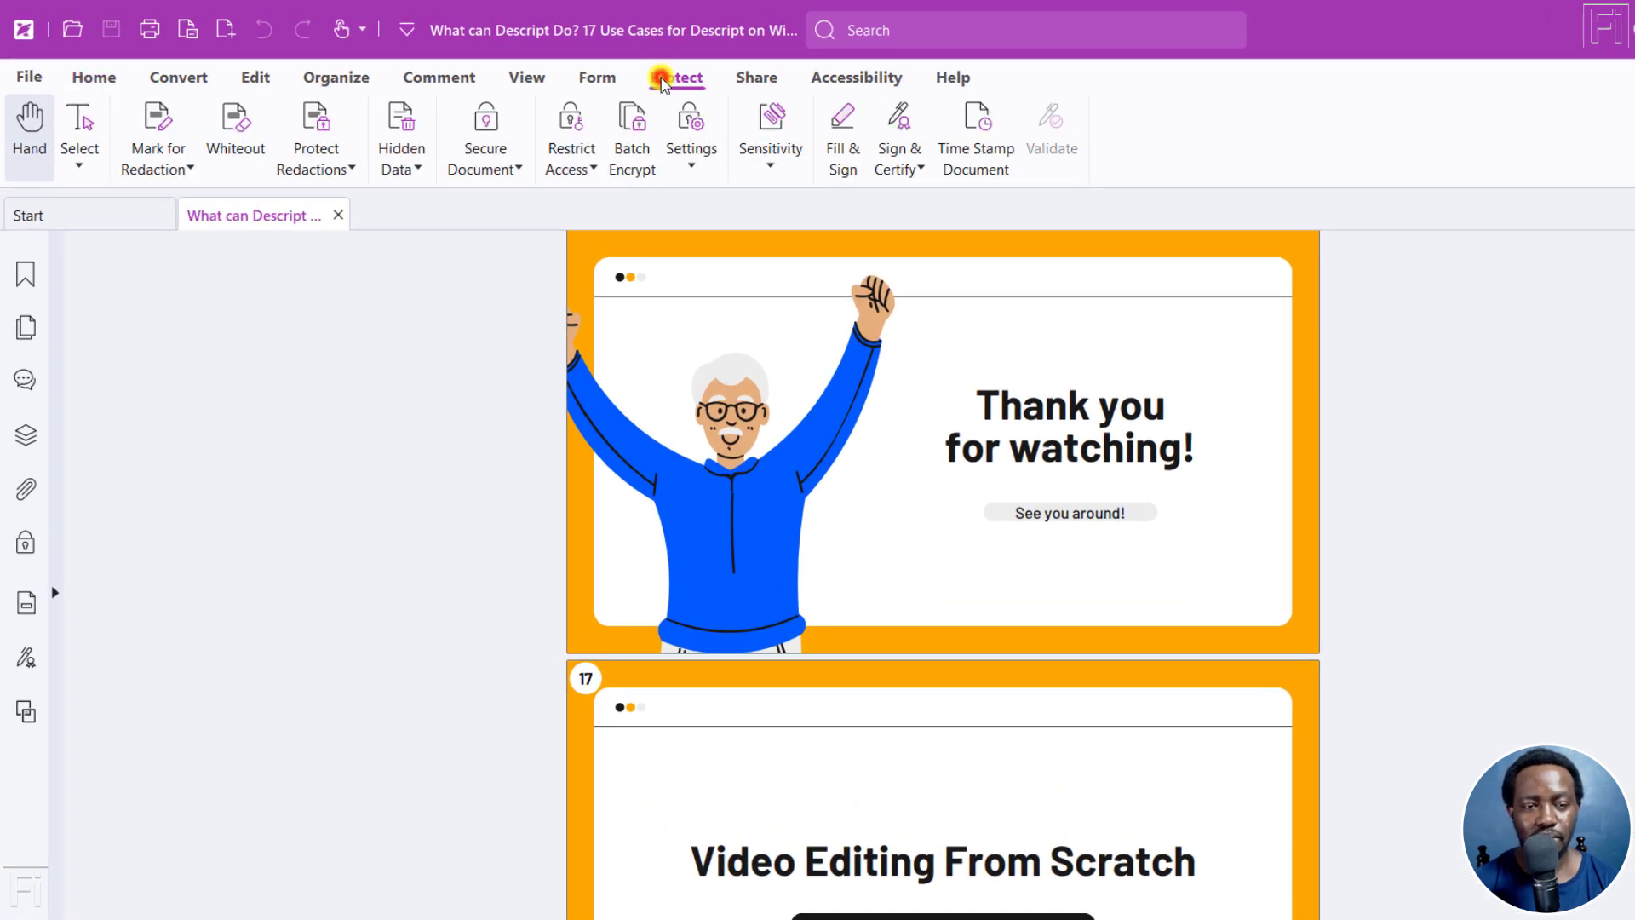
left_click(186, 170)
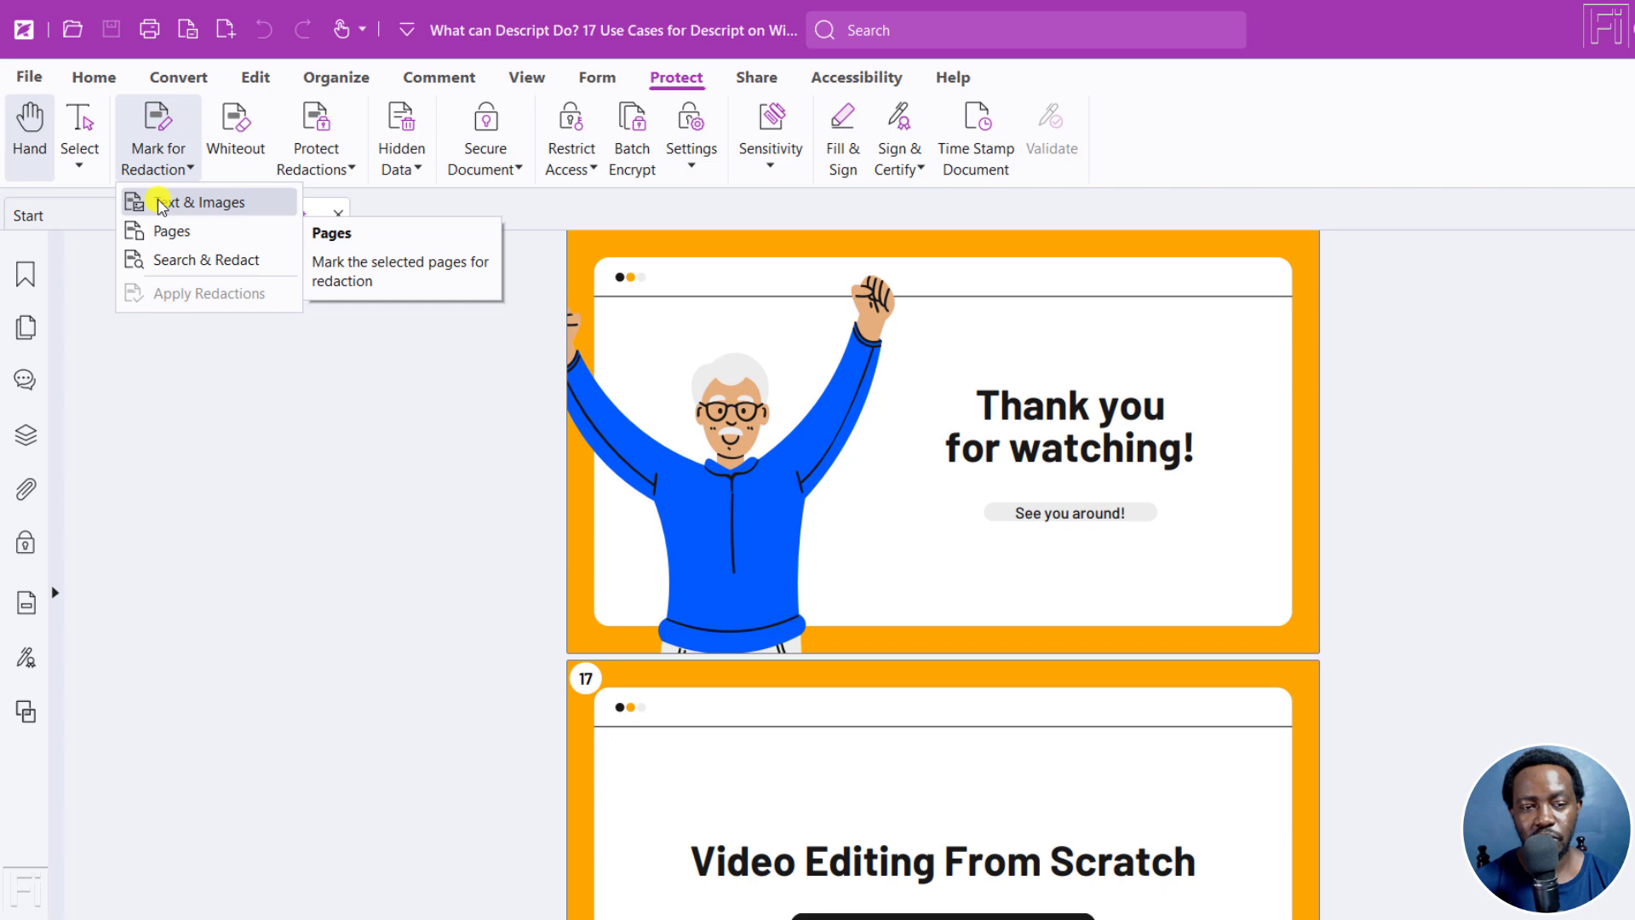
left_click(161, 206)
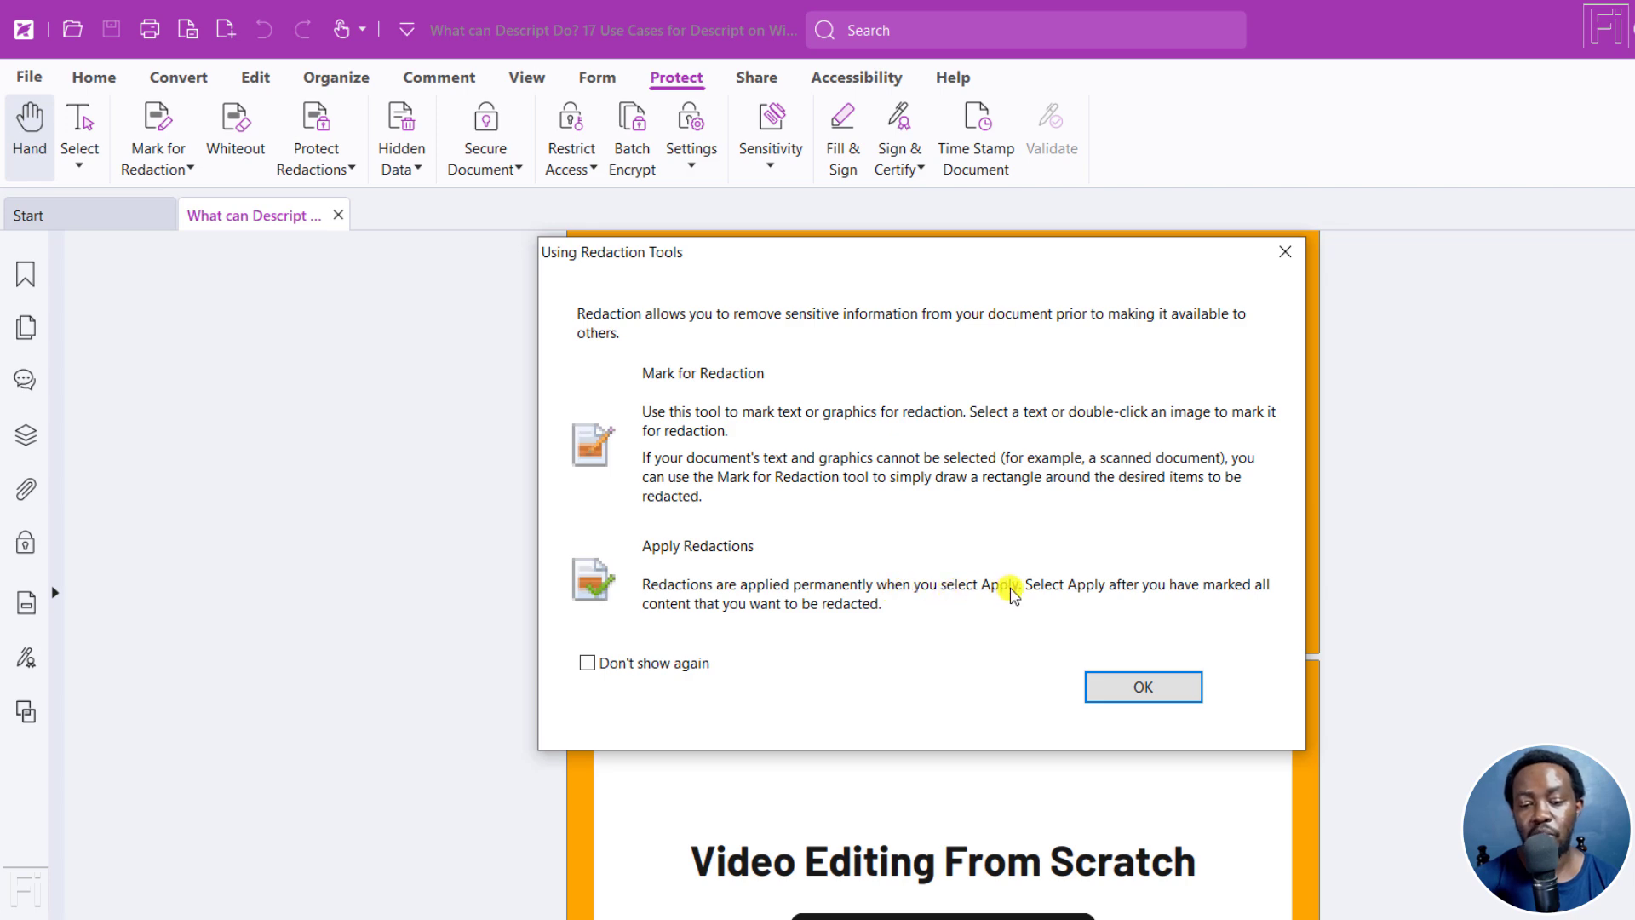
Dismiss the redaction guide and mark the 'Thank you' line for redaction
left_click(1136, 687)
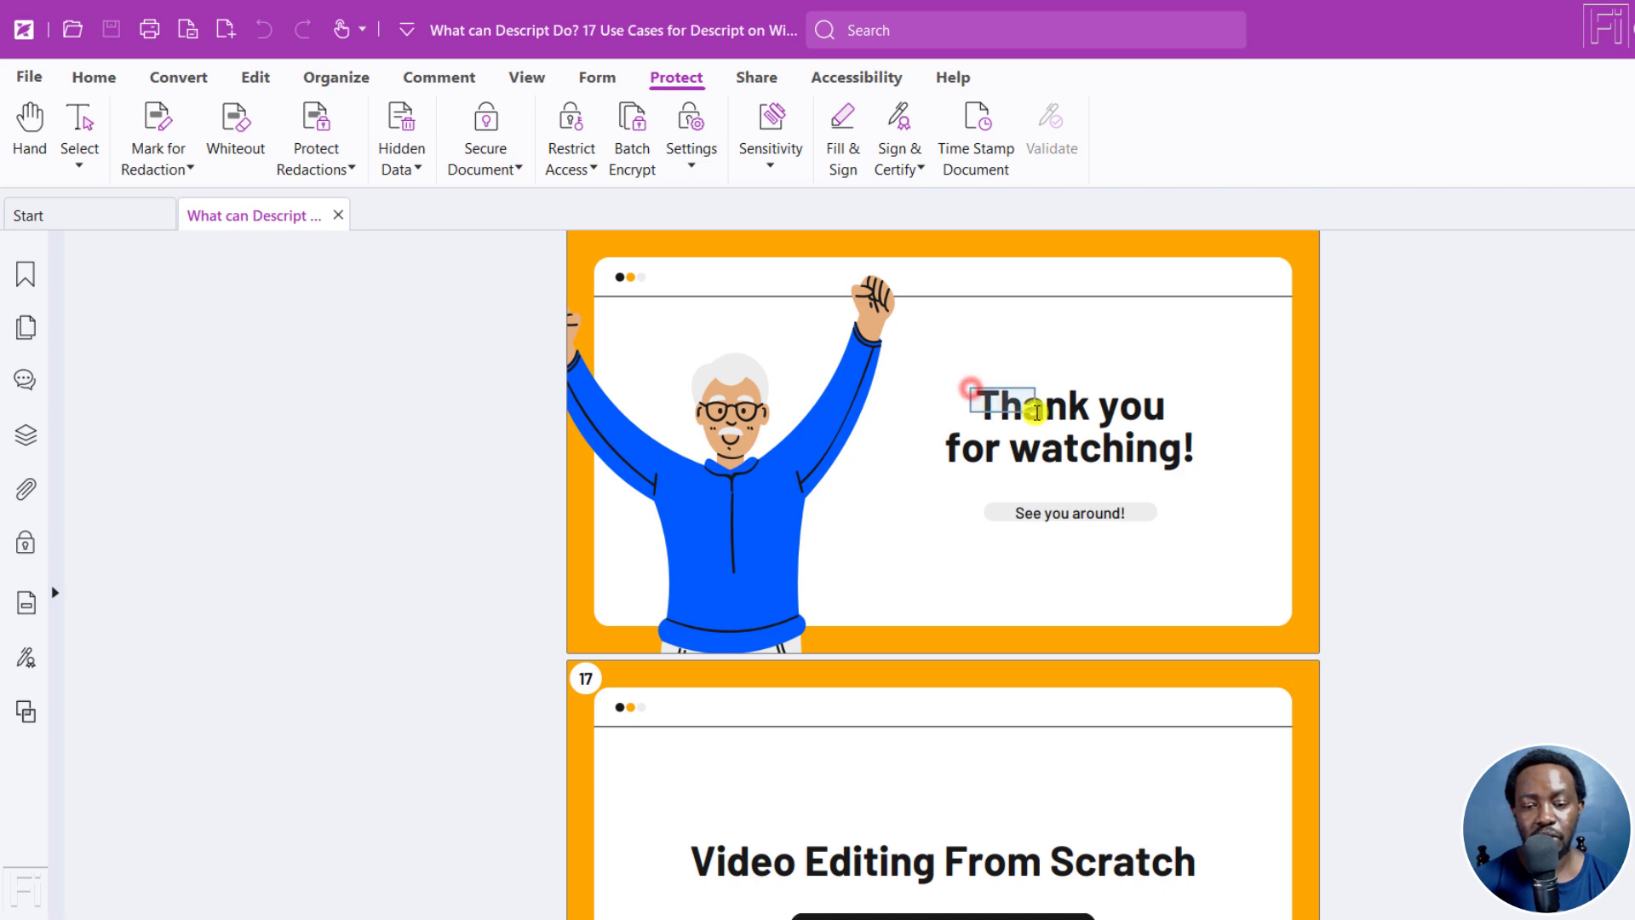
left_click_drag(971, 391, 1174, 430)
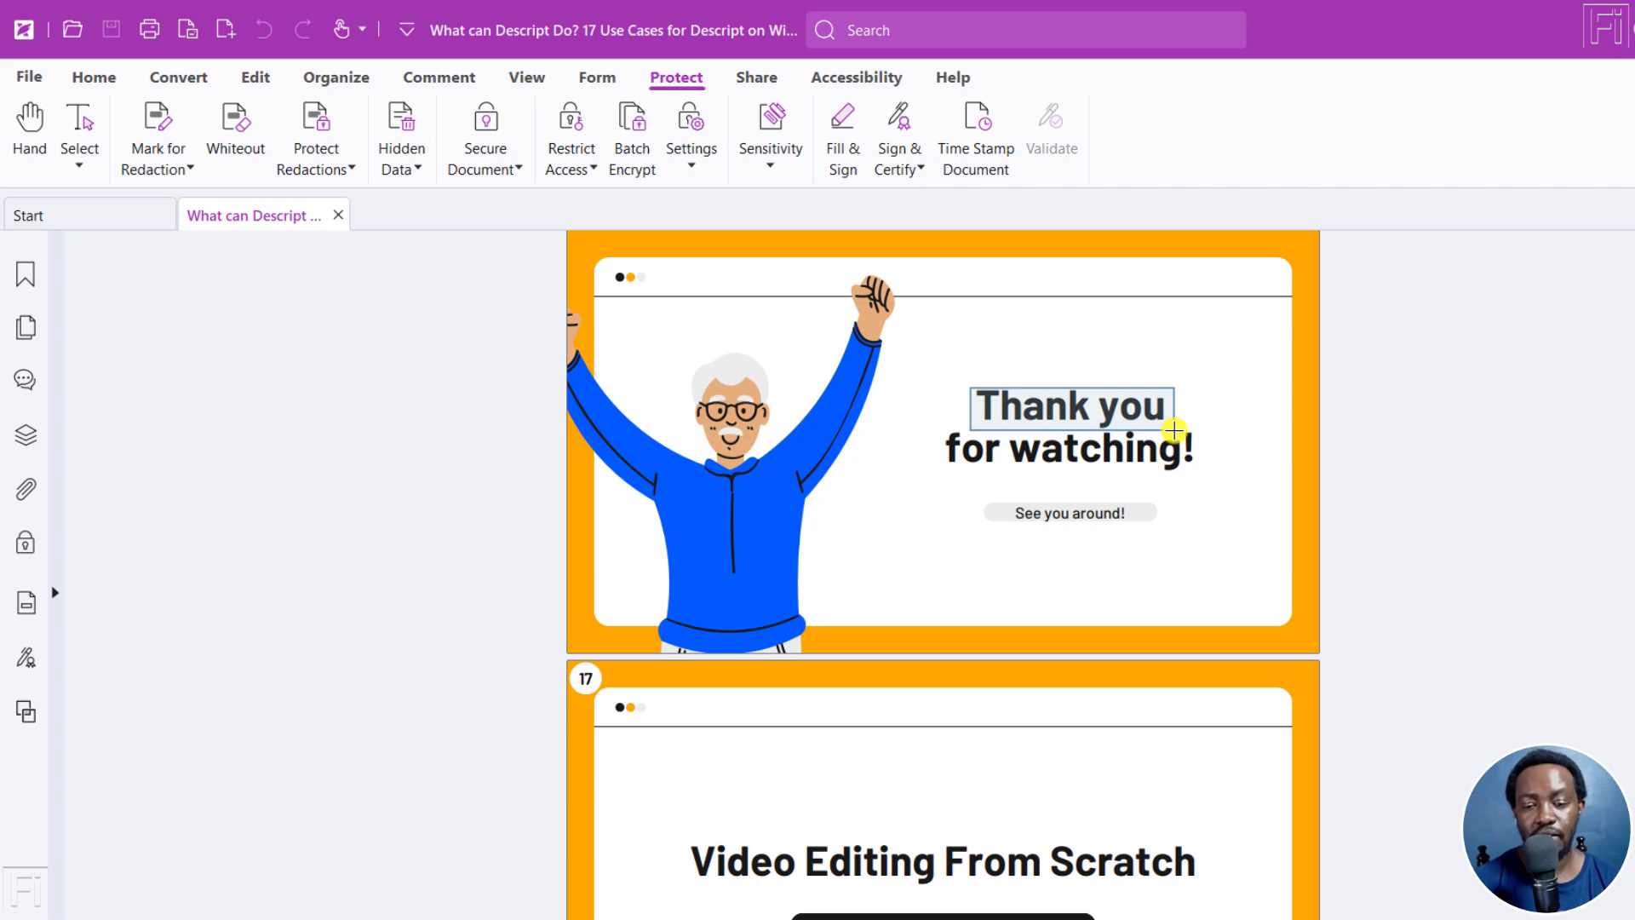
left_click_drag(1173, 430, 1173, 431)
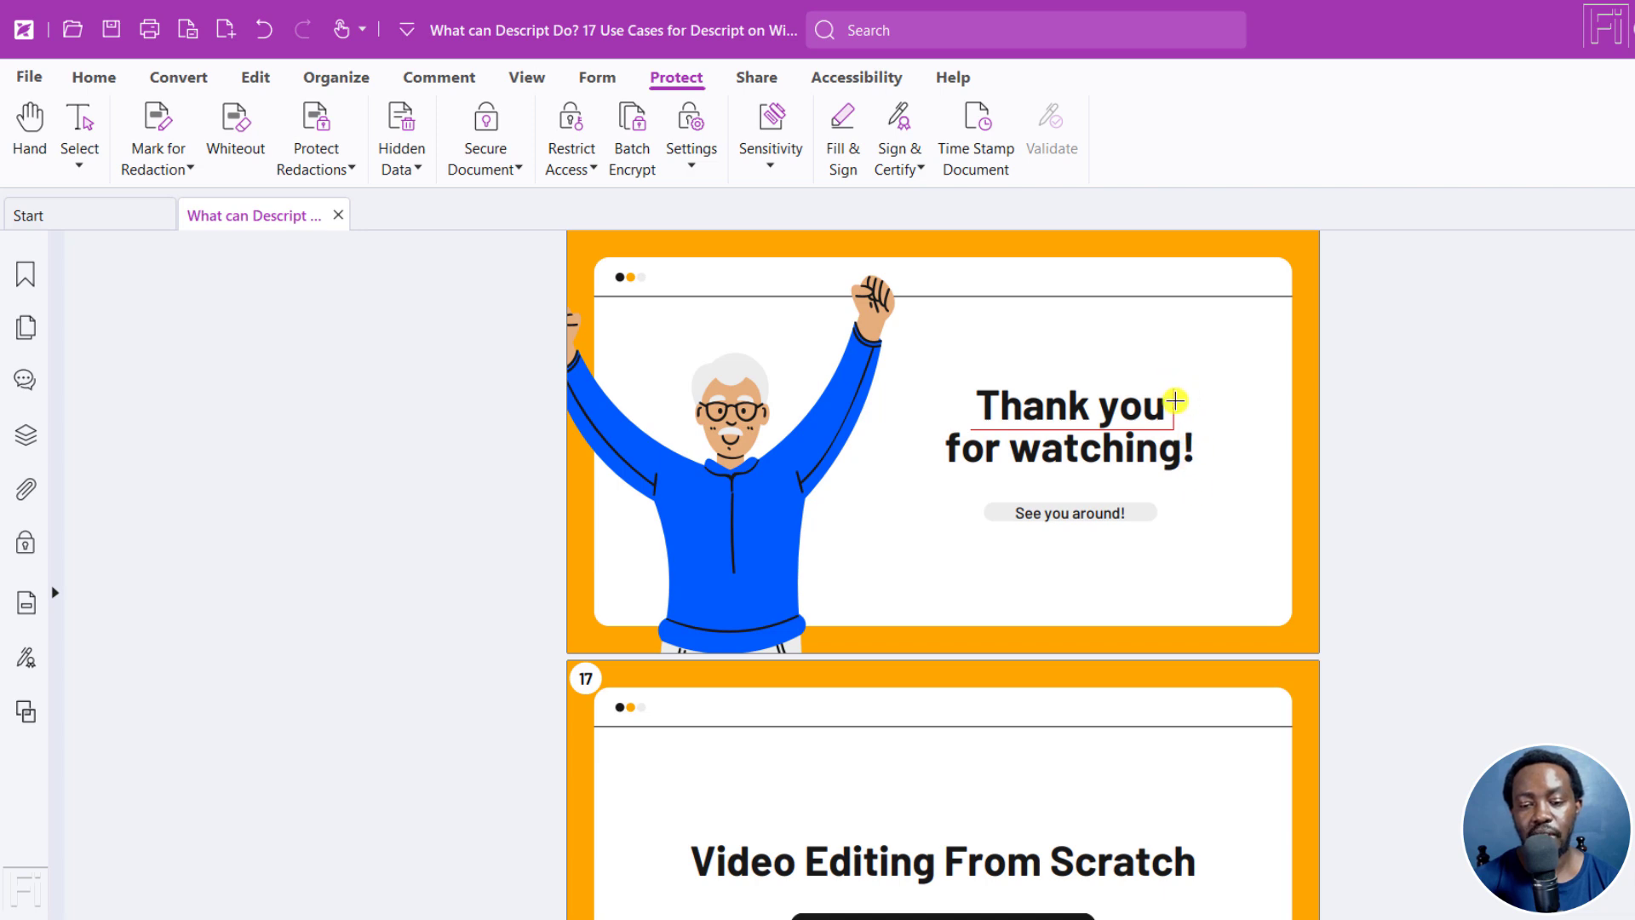
left_click(1070, 408)
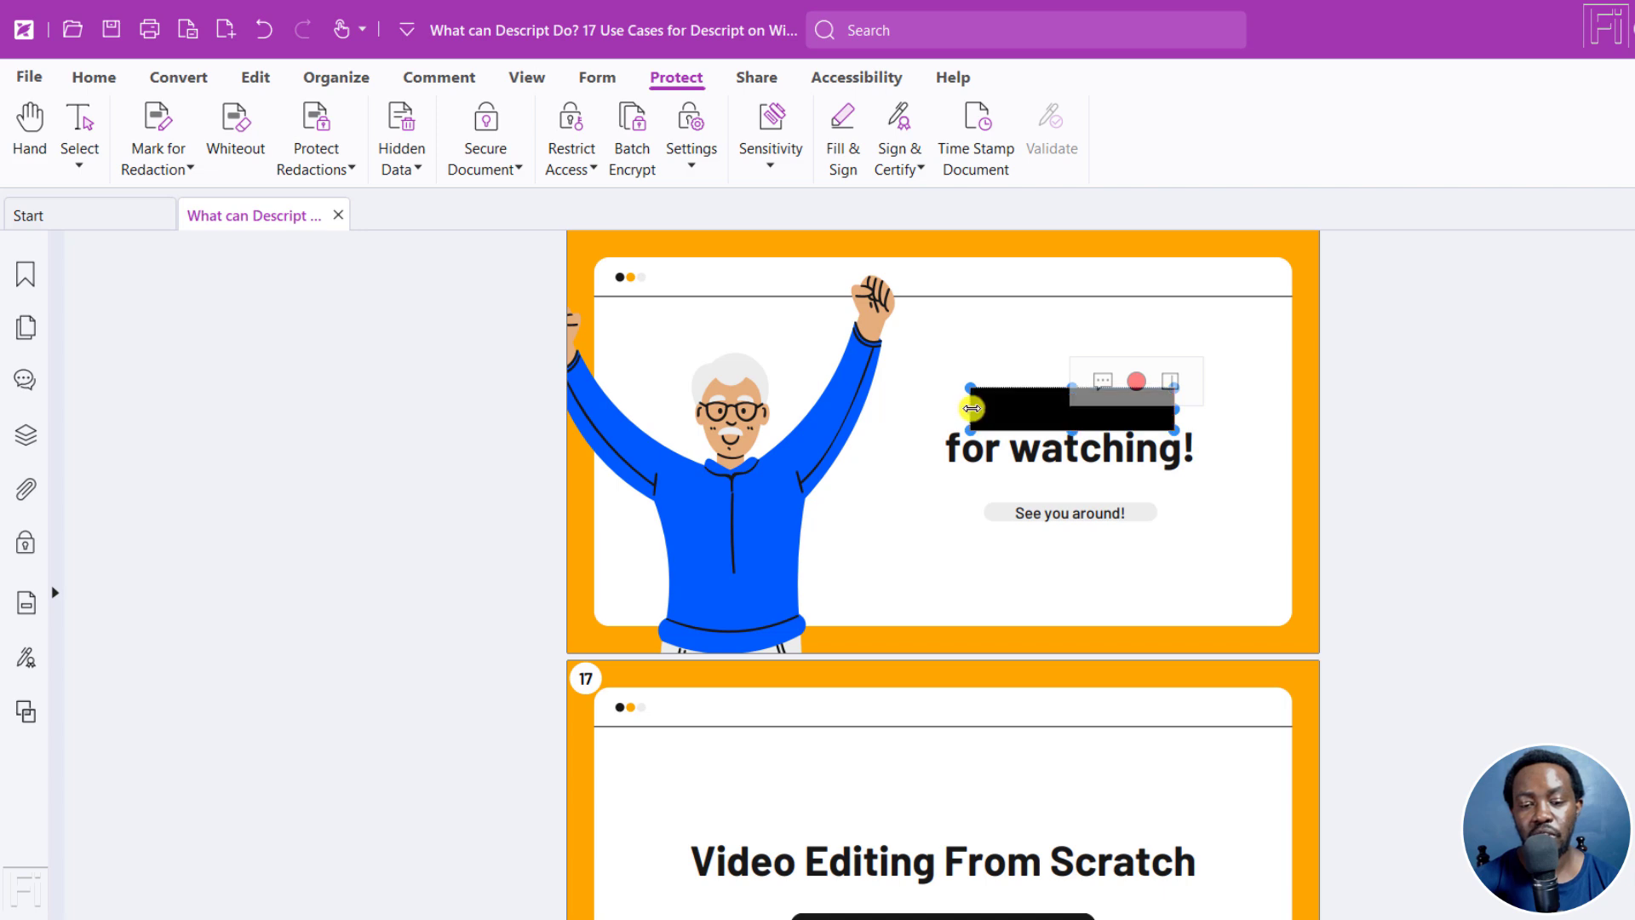
left_click(971, 406)
left_click_drag(1064, 401, 971, 405)
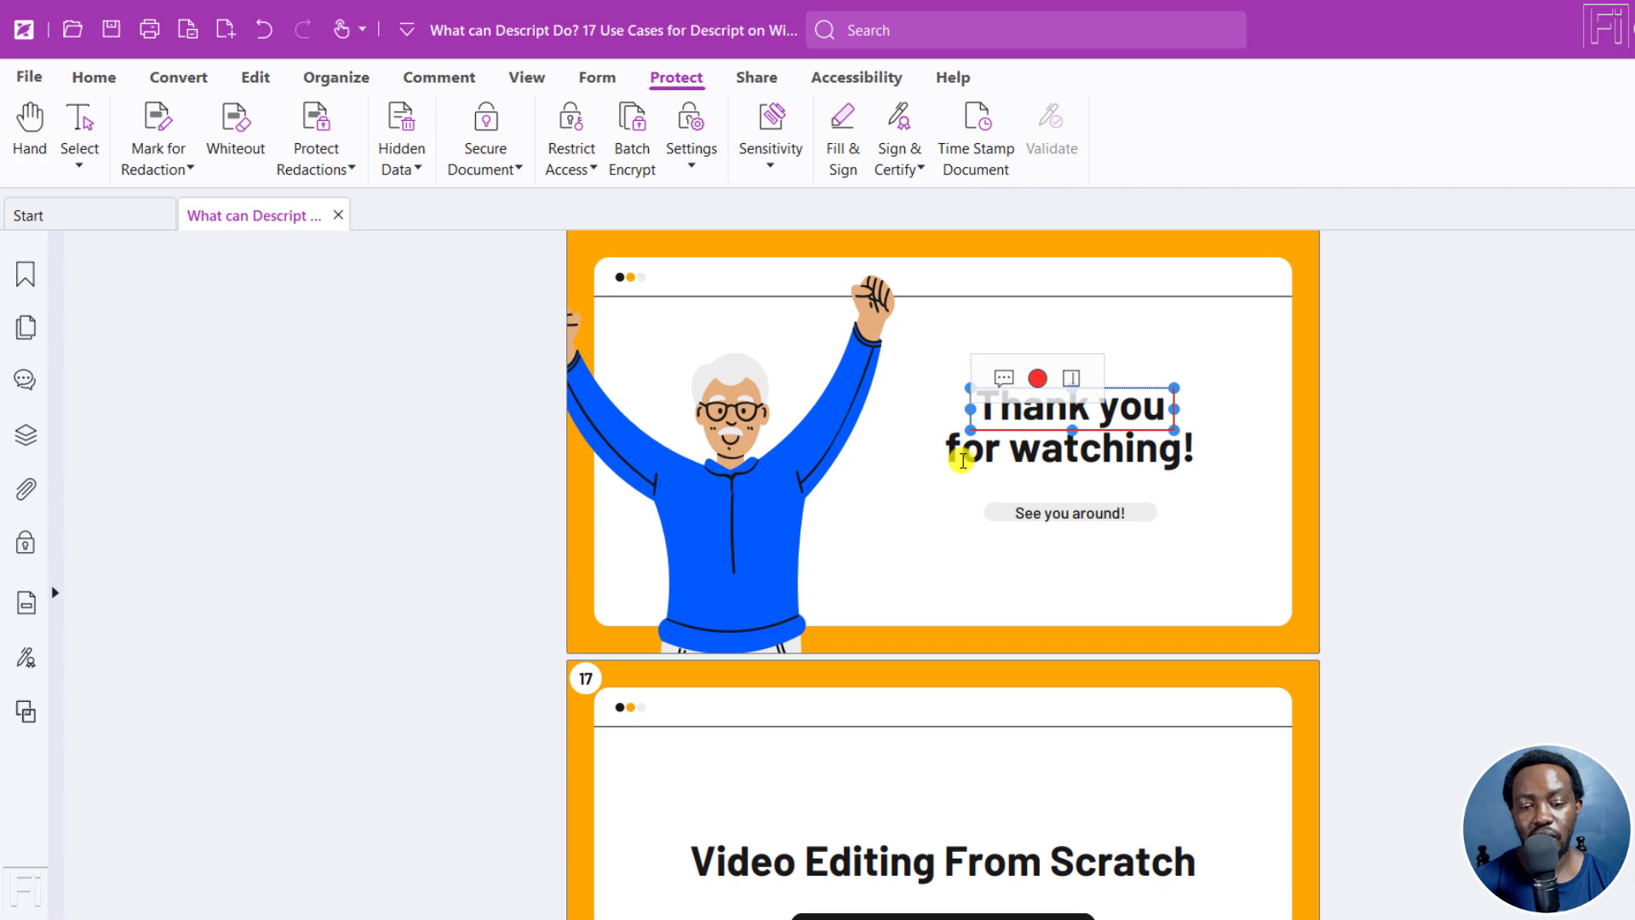
Mark the second line 'for watching!' for redaction
mouse_move(936, 430)
left_mouse_down()
mouse_move(1059, 469)
mouse_move(1202, 475)
left_mouse_up()
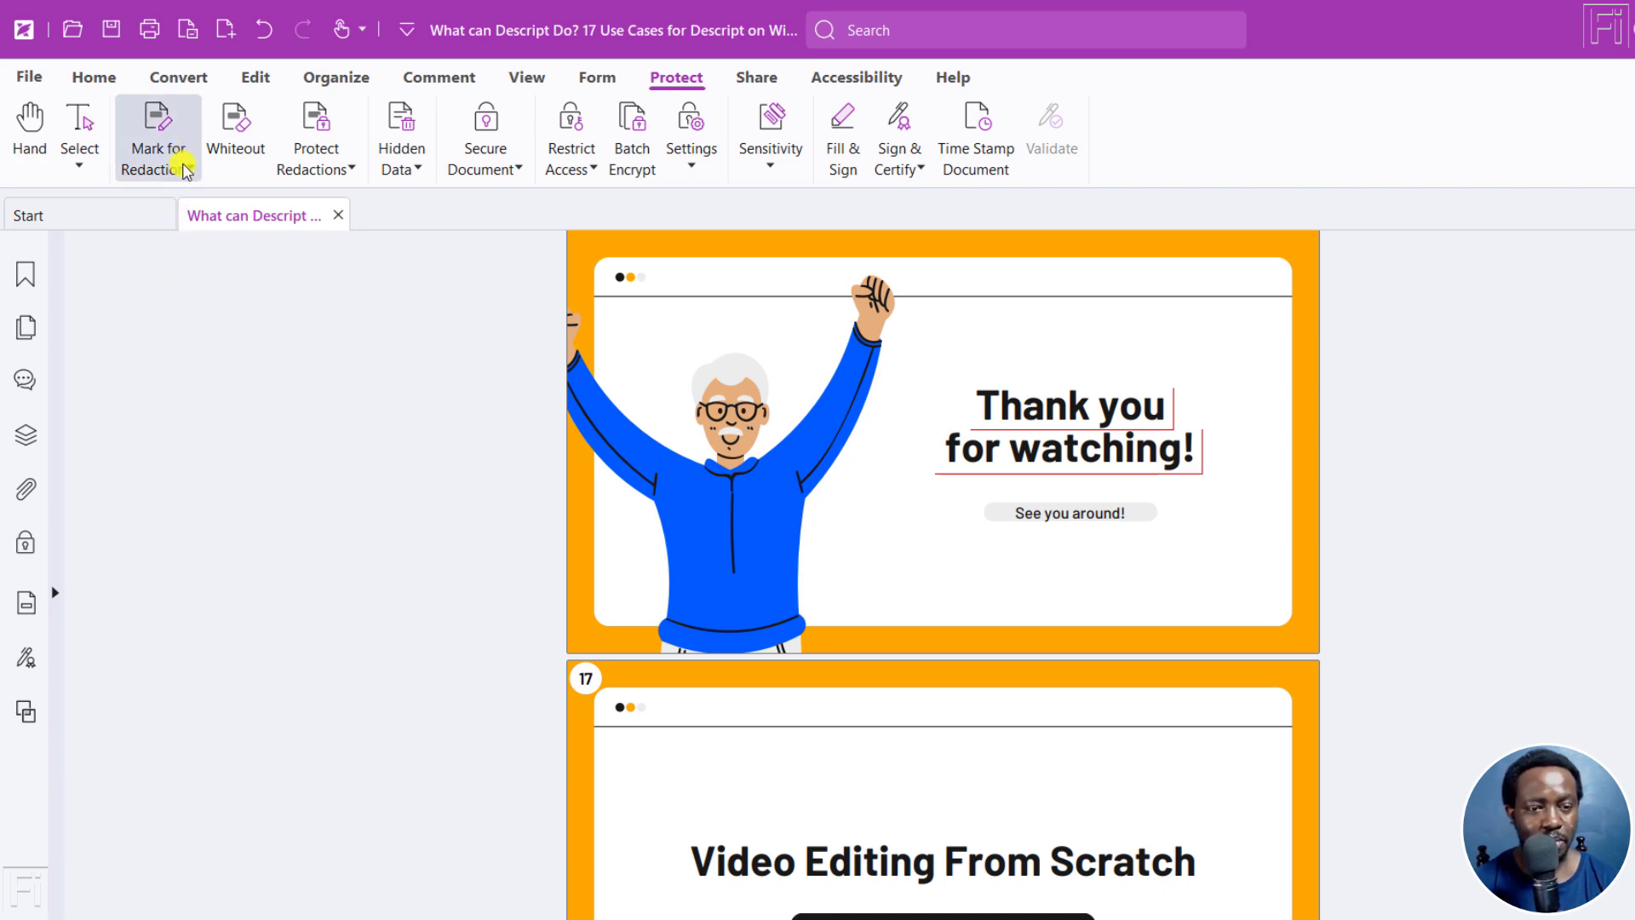
Apply redactions permanently, confirming the warning, so the heading becomes black boxes
left_click(666, 84)
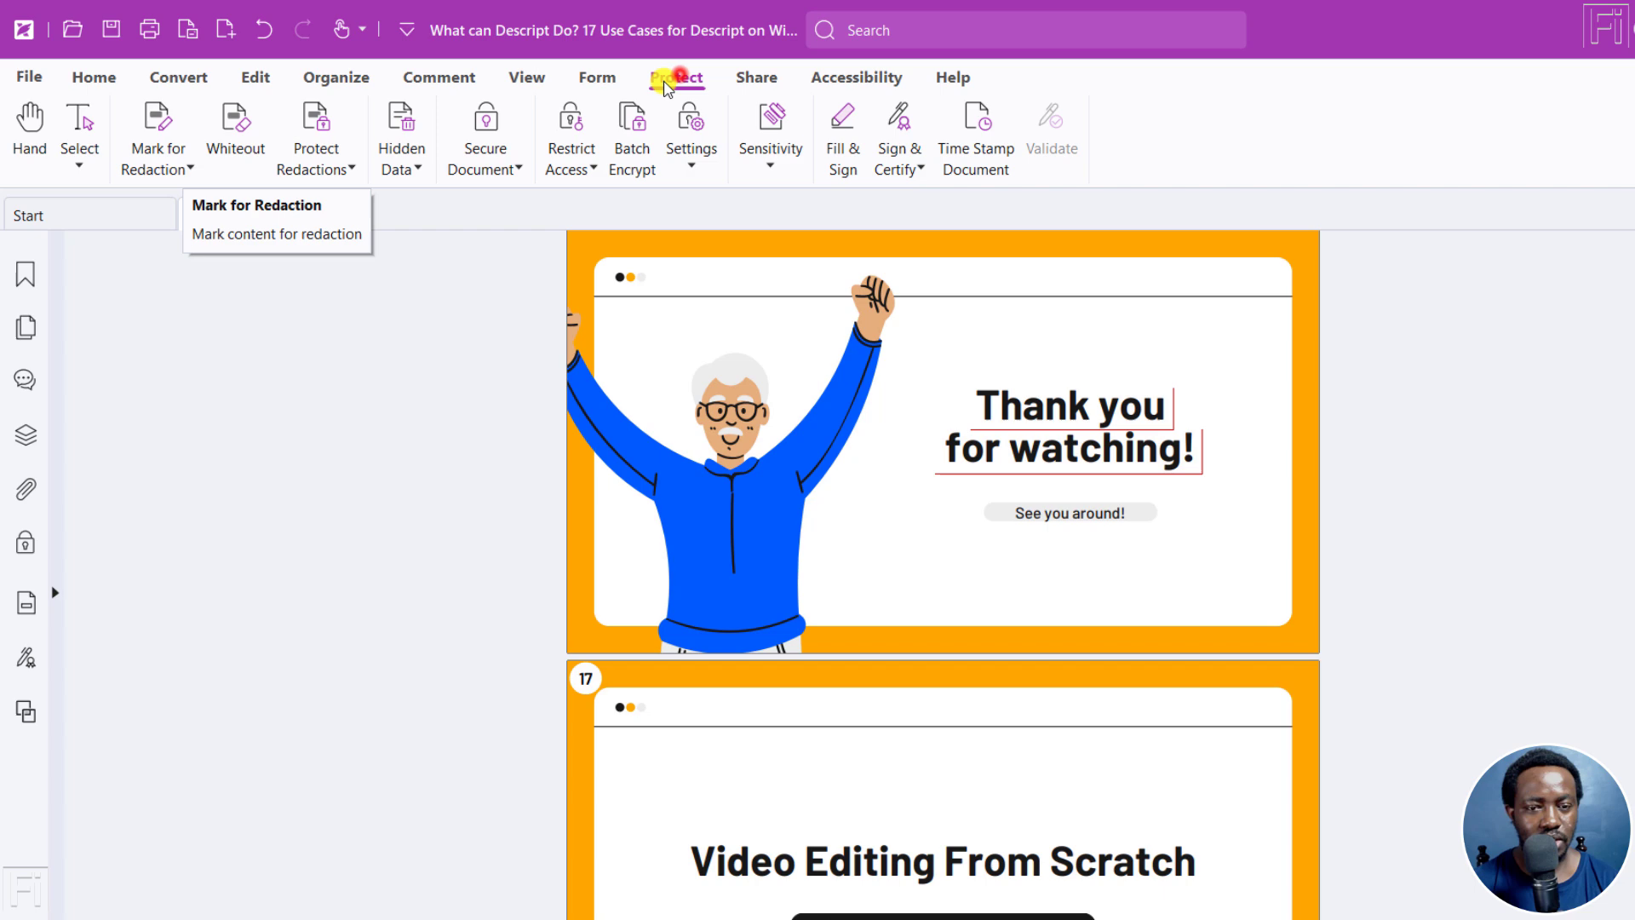
left_click(187, 169)
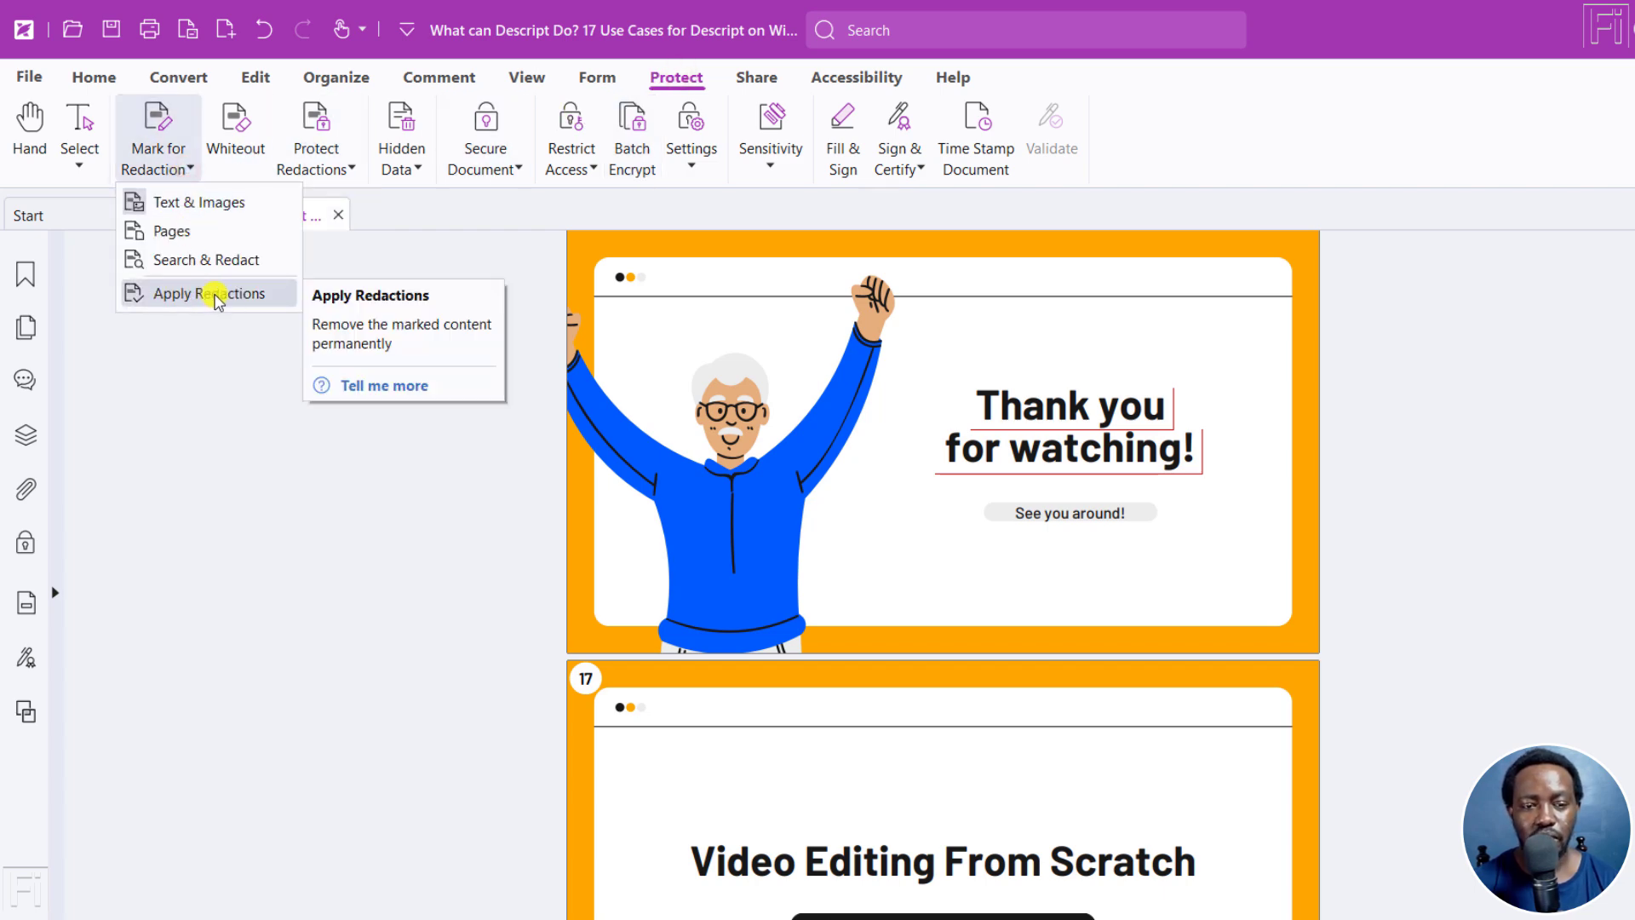
left_click(212, 294)
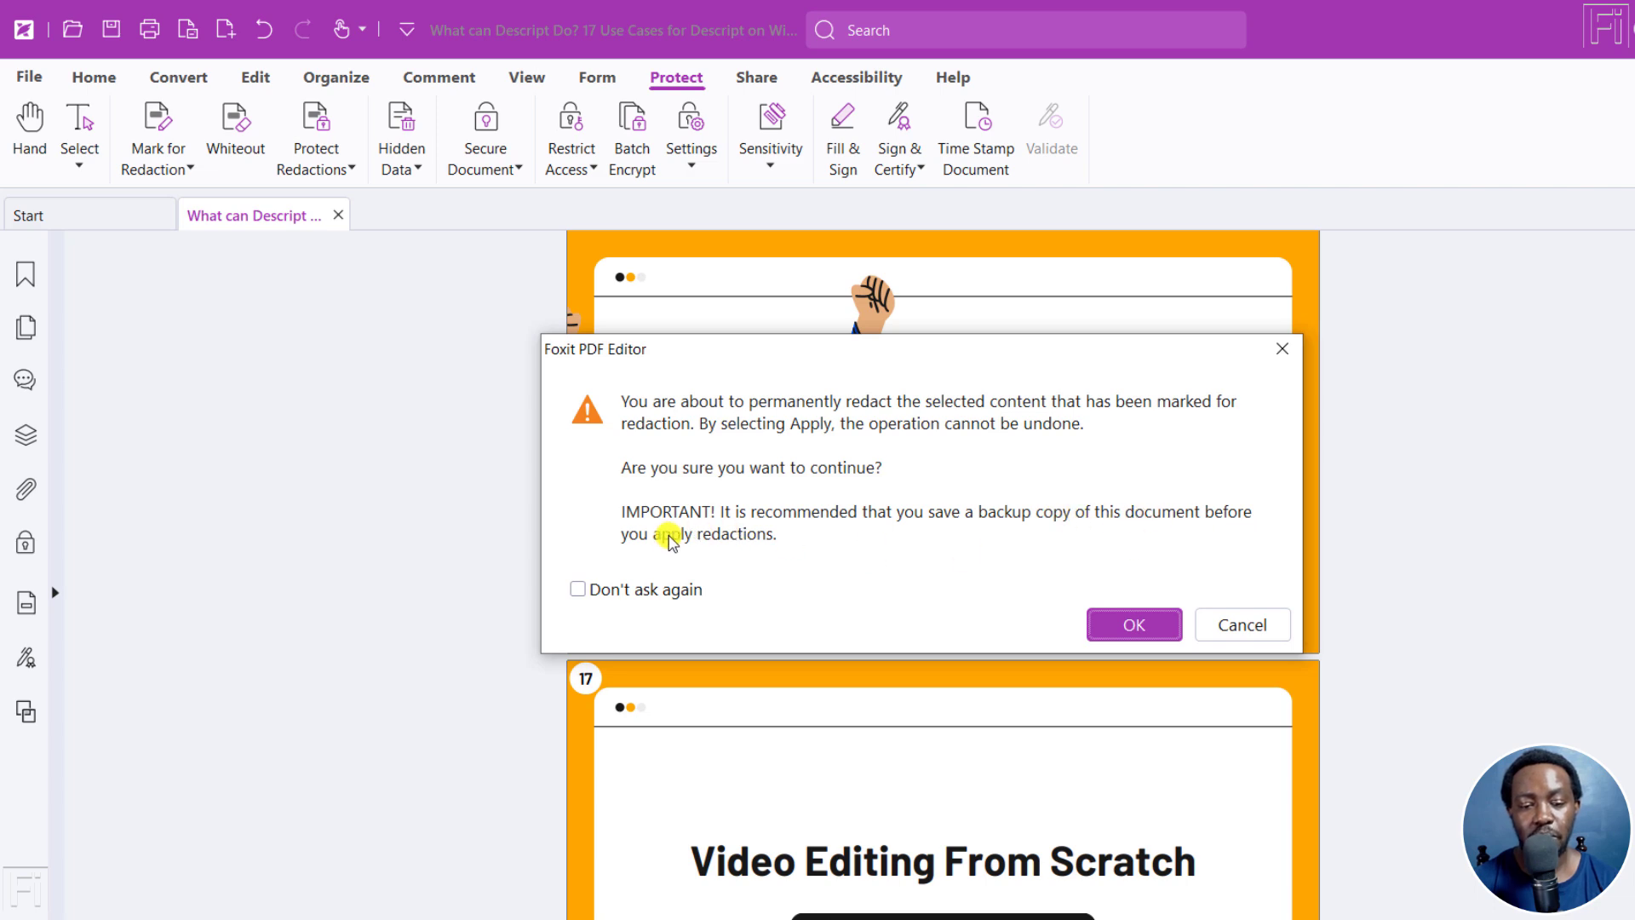
left_click(1124, 625)
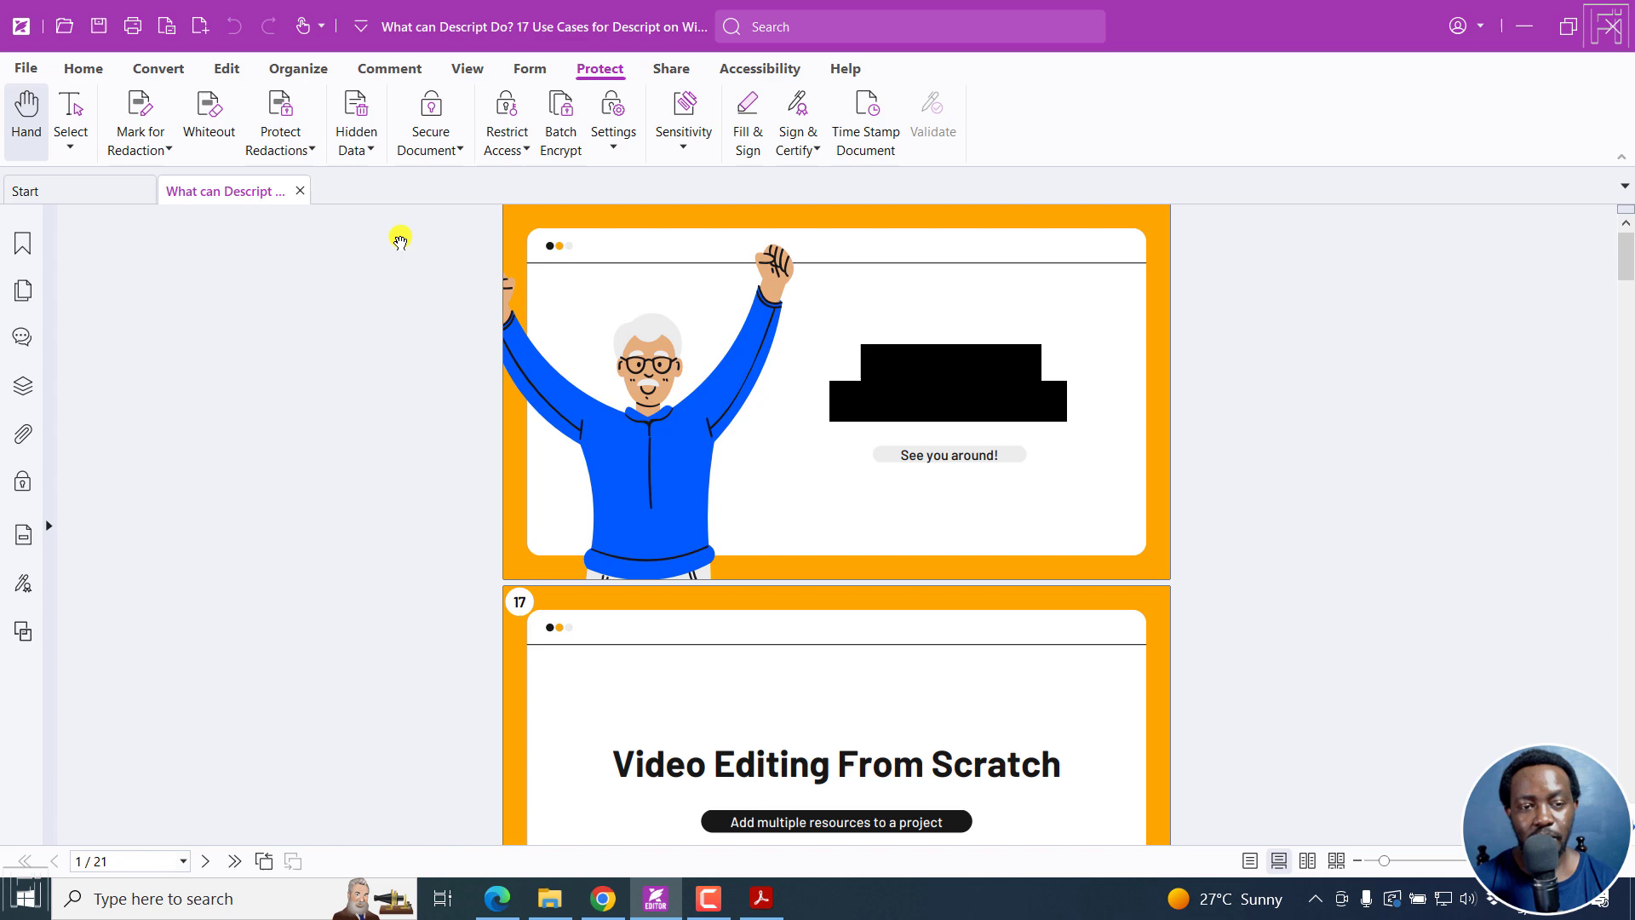
Save a copy in the current tutorials folder with _Redacted appended to the file name
left_click(24, 70)
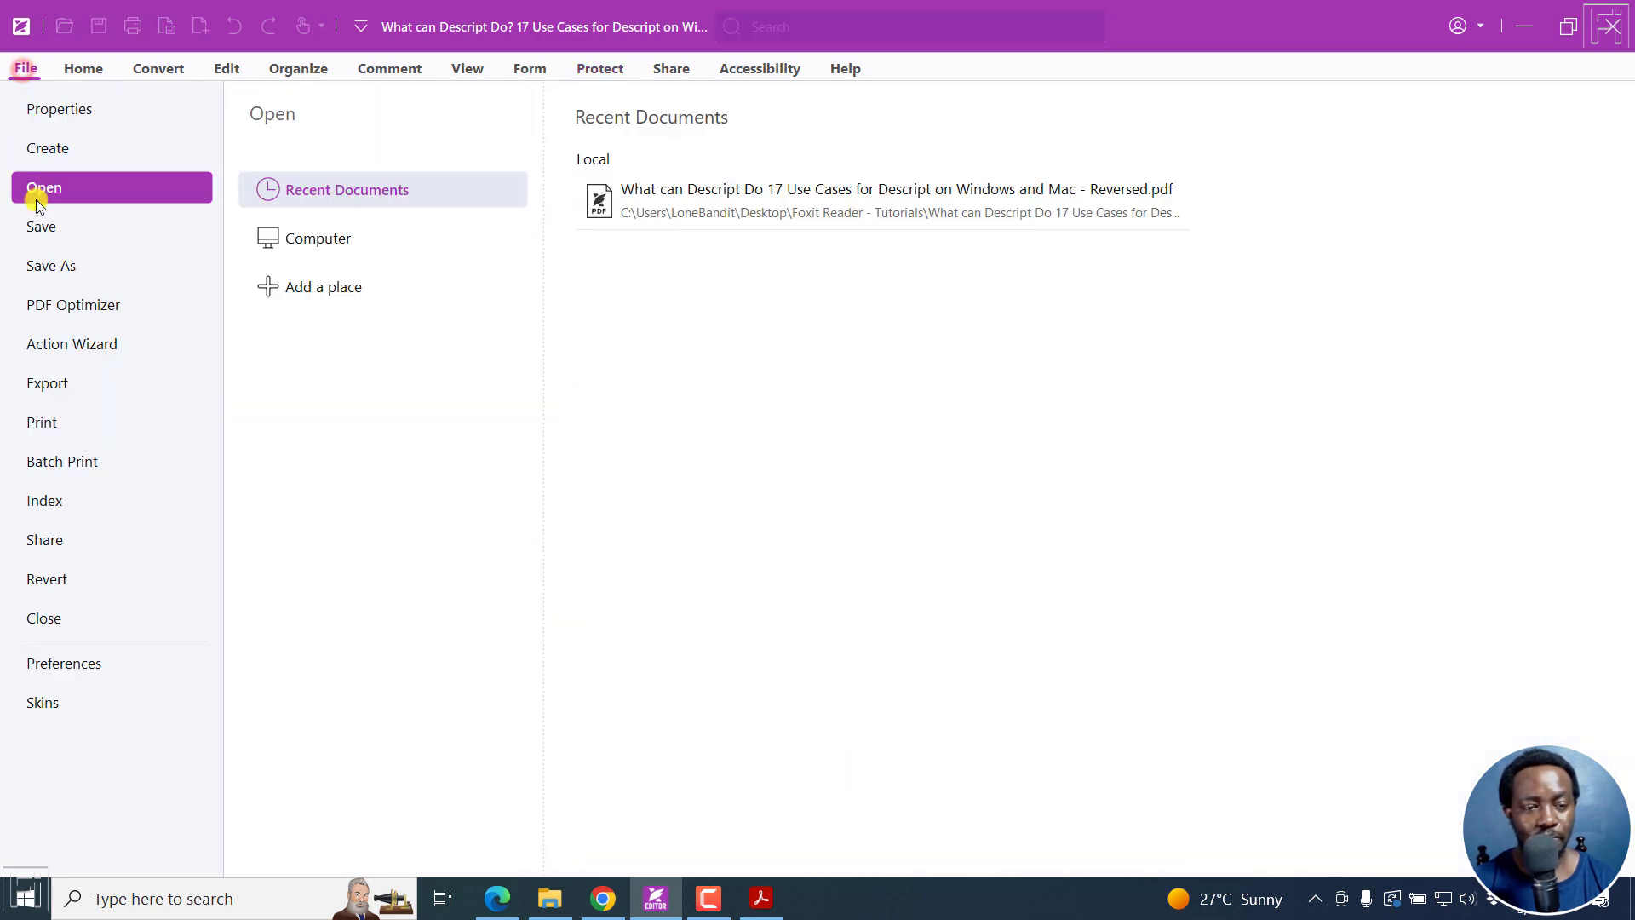
left_click(38, 265)
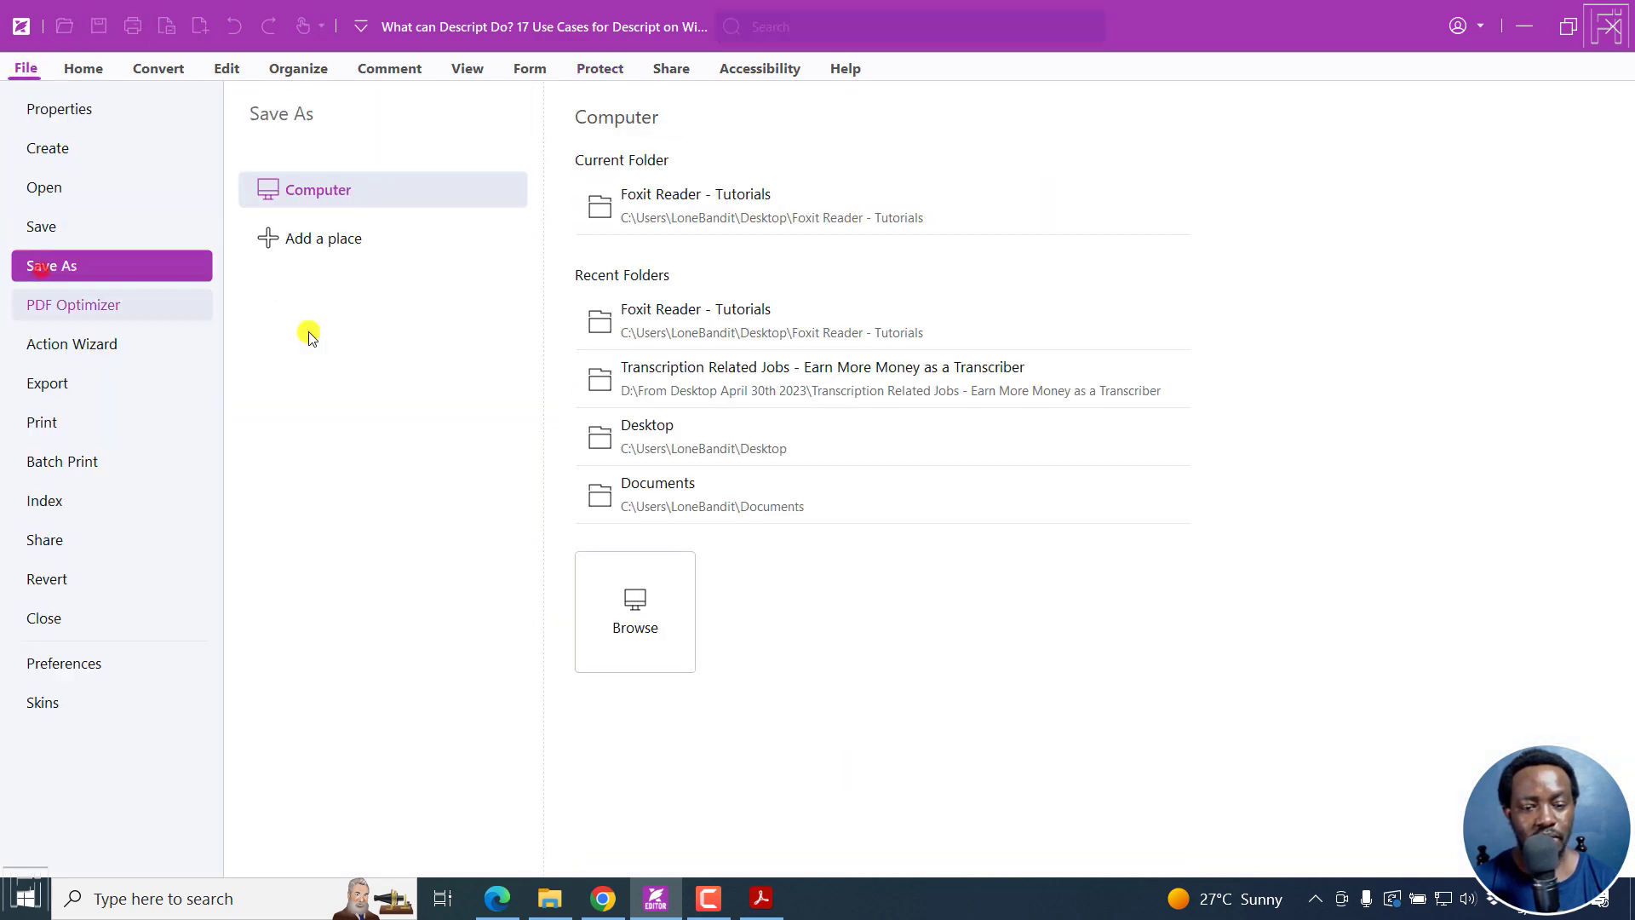
left_click(741, 191)
left_click(629, 398)
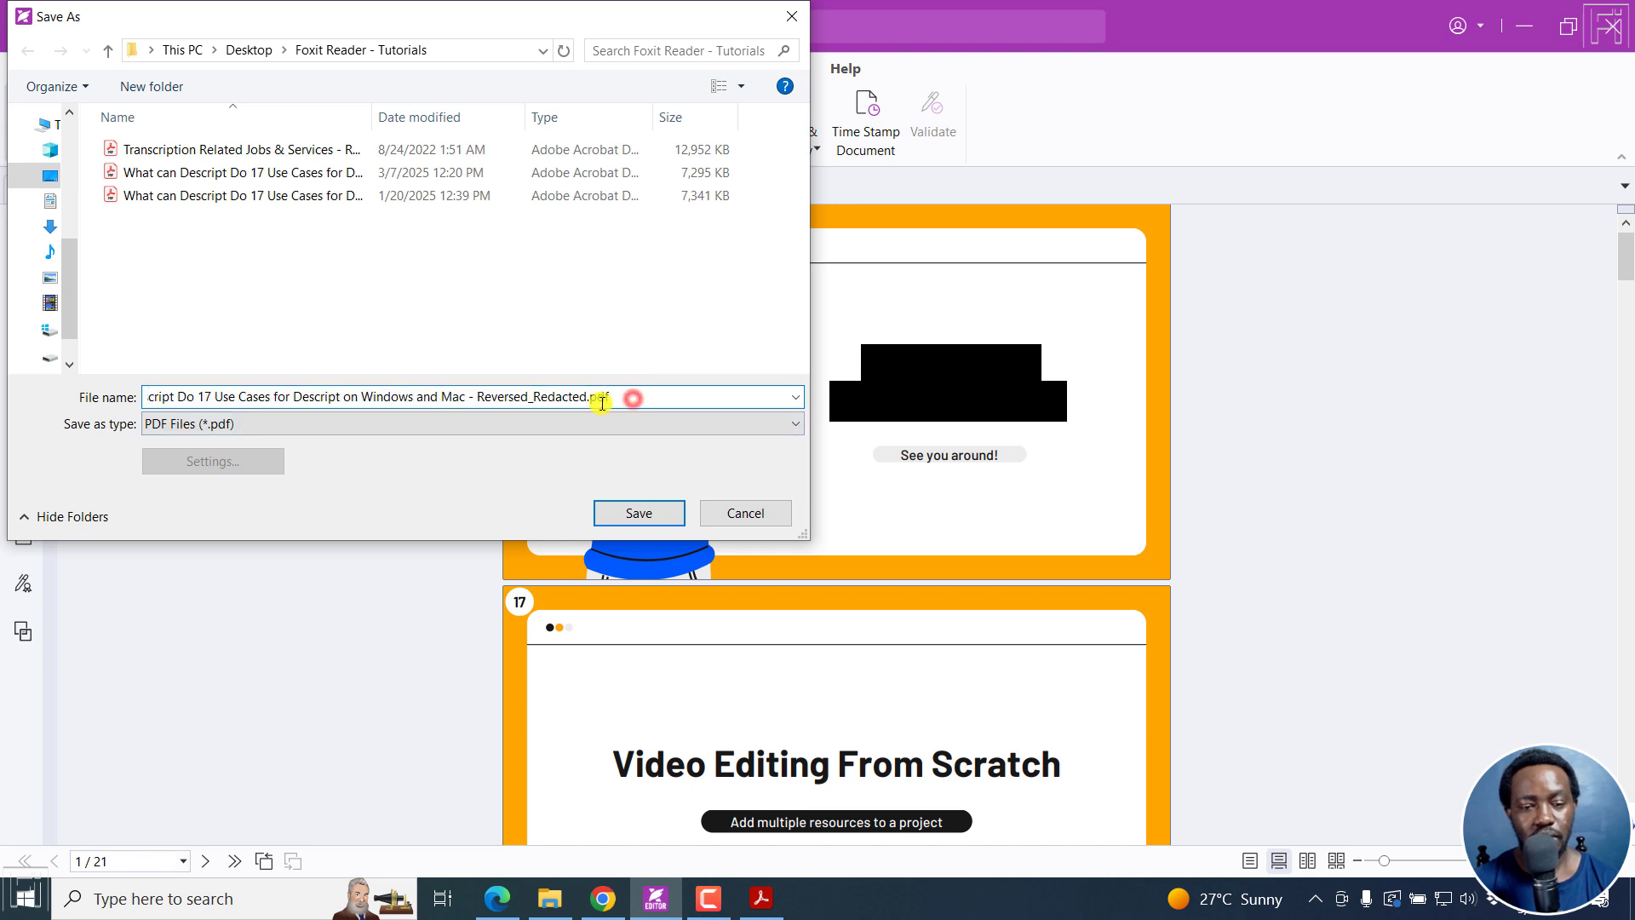
left_click(633, 514)
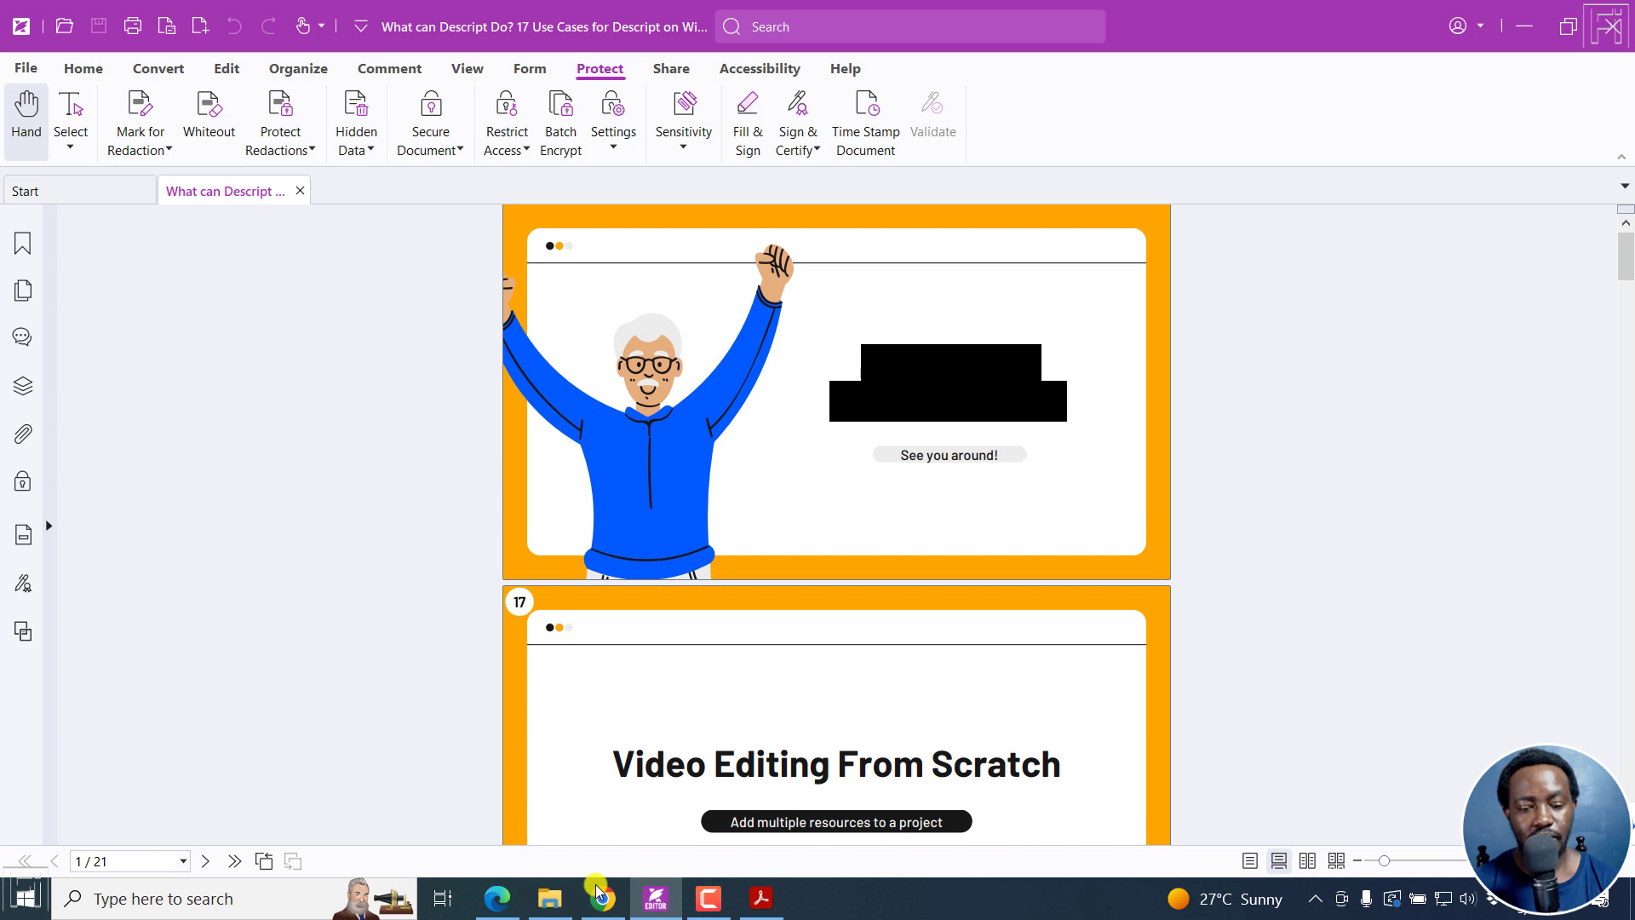
Show the folder with the new _Redacted PDF and drag it onto Foxit
left_click(549, 899)
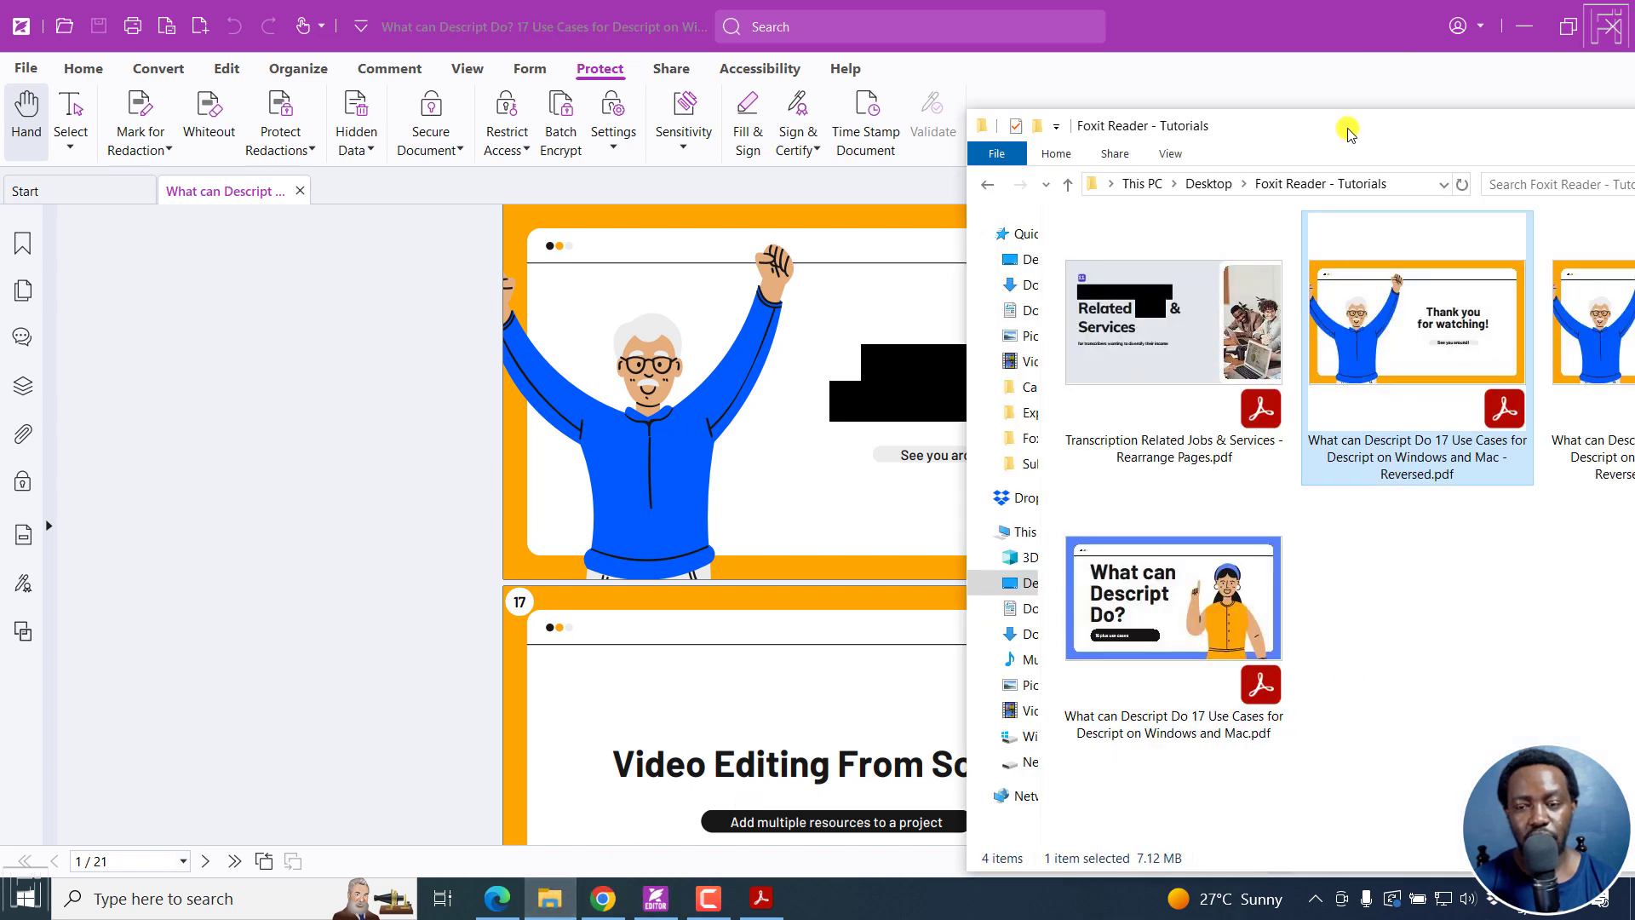
left_click_drag(1348, 131, 1172, 86)
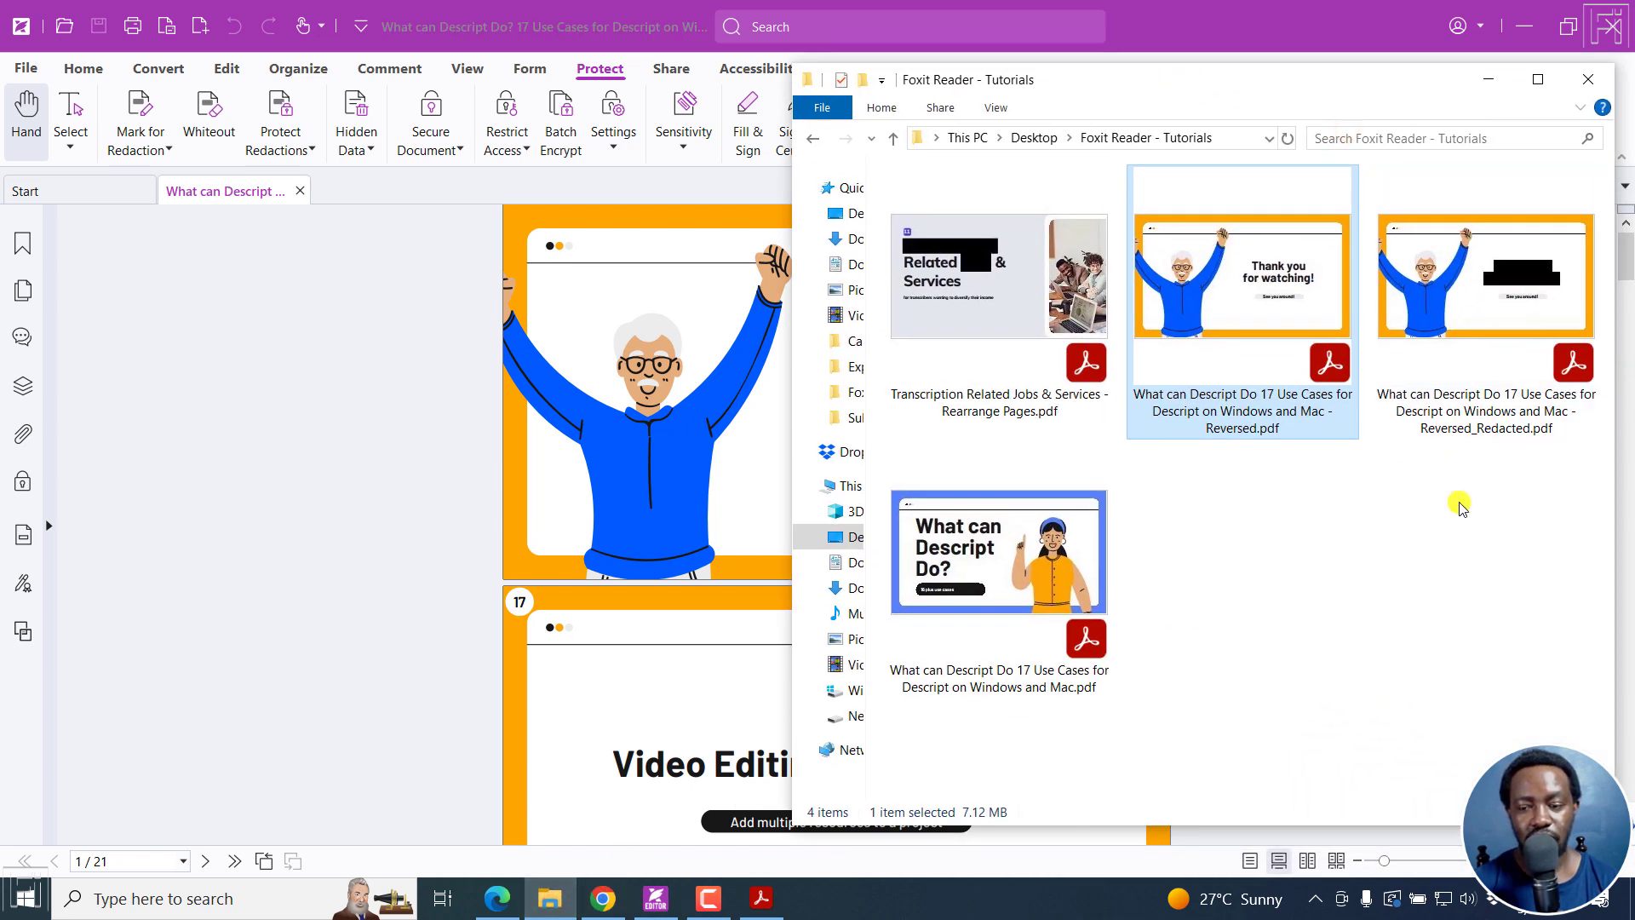
left_click(1433, 567)
left_click(1476, 525)
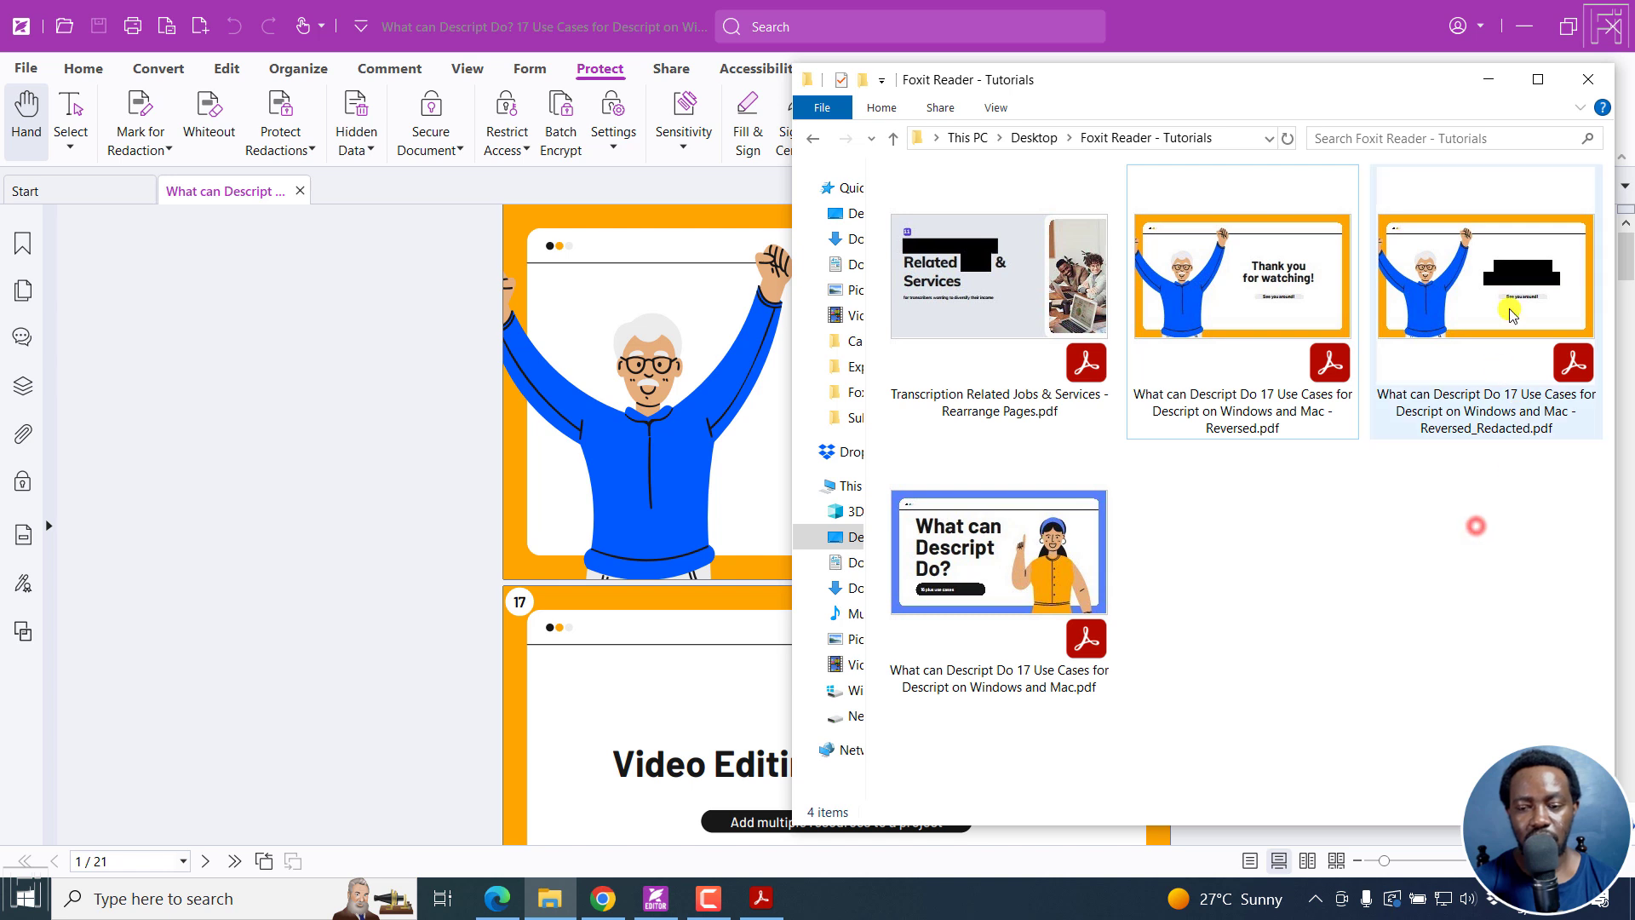
left_click_drag(1509, 314, 416, 481)
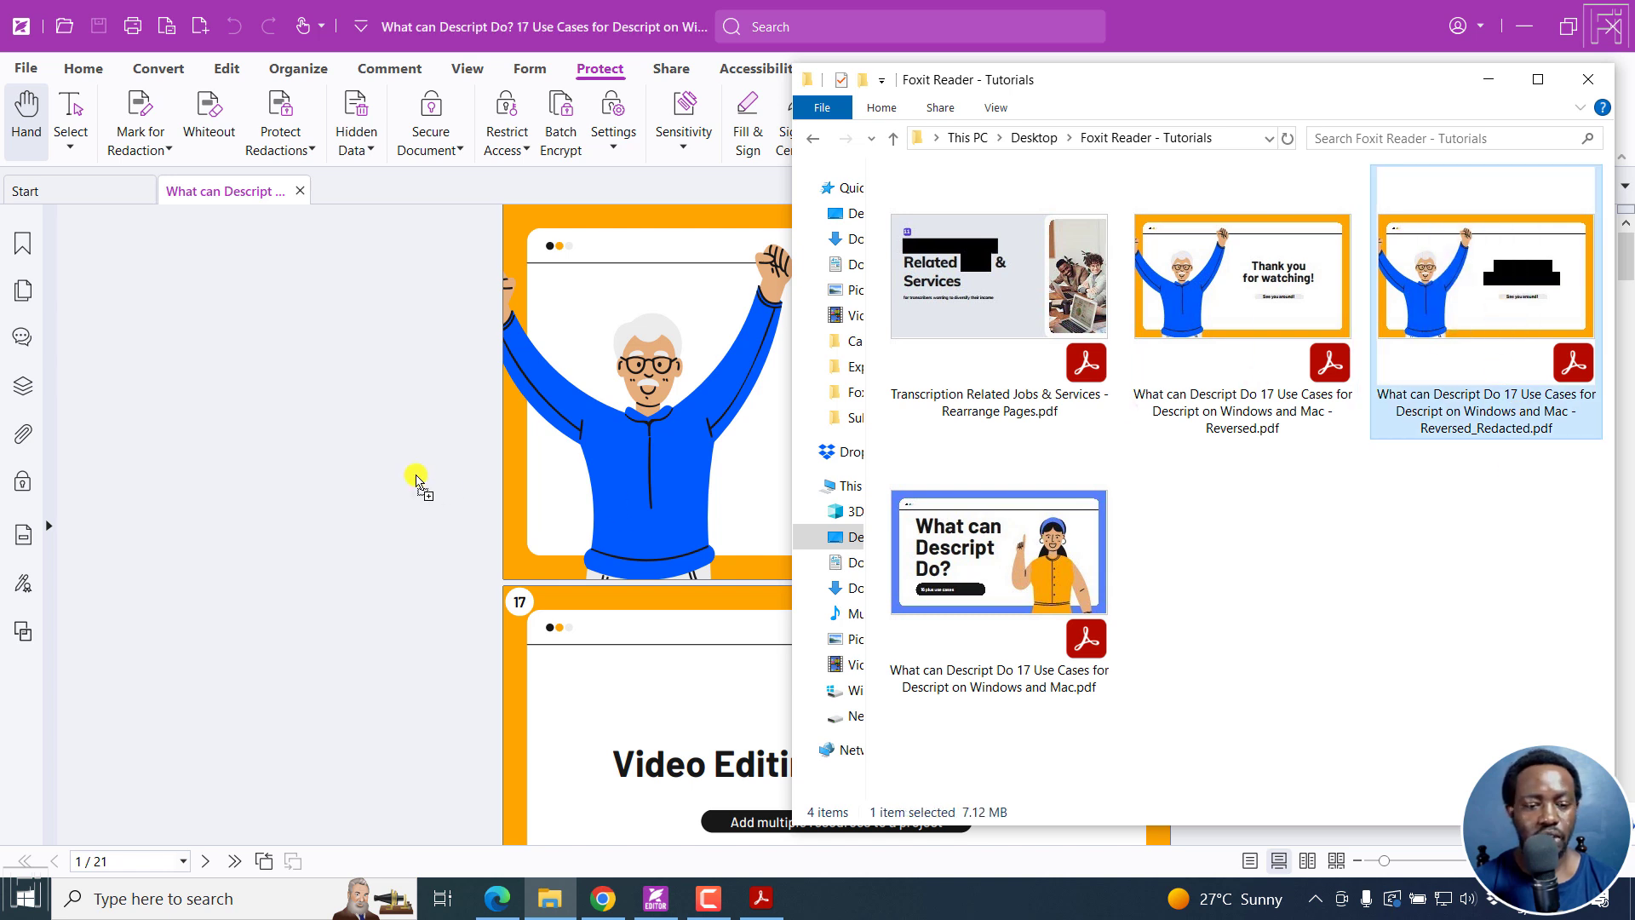
left_click(646, 17)
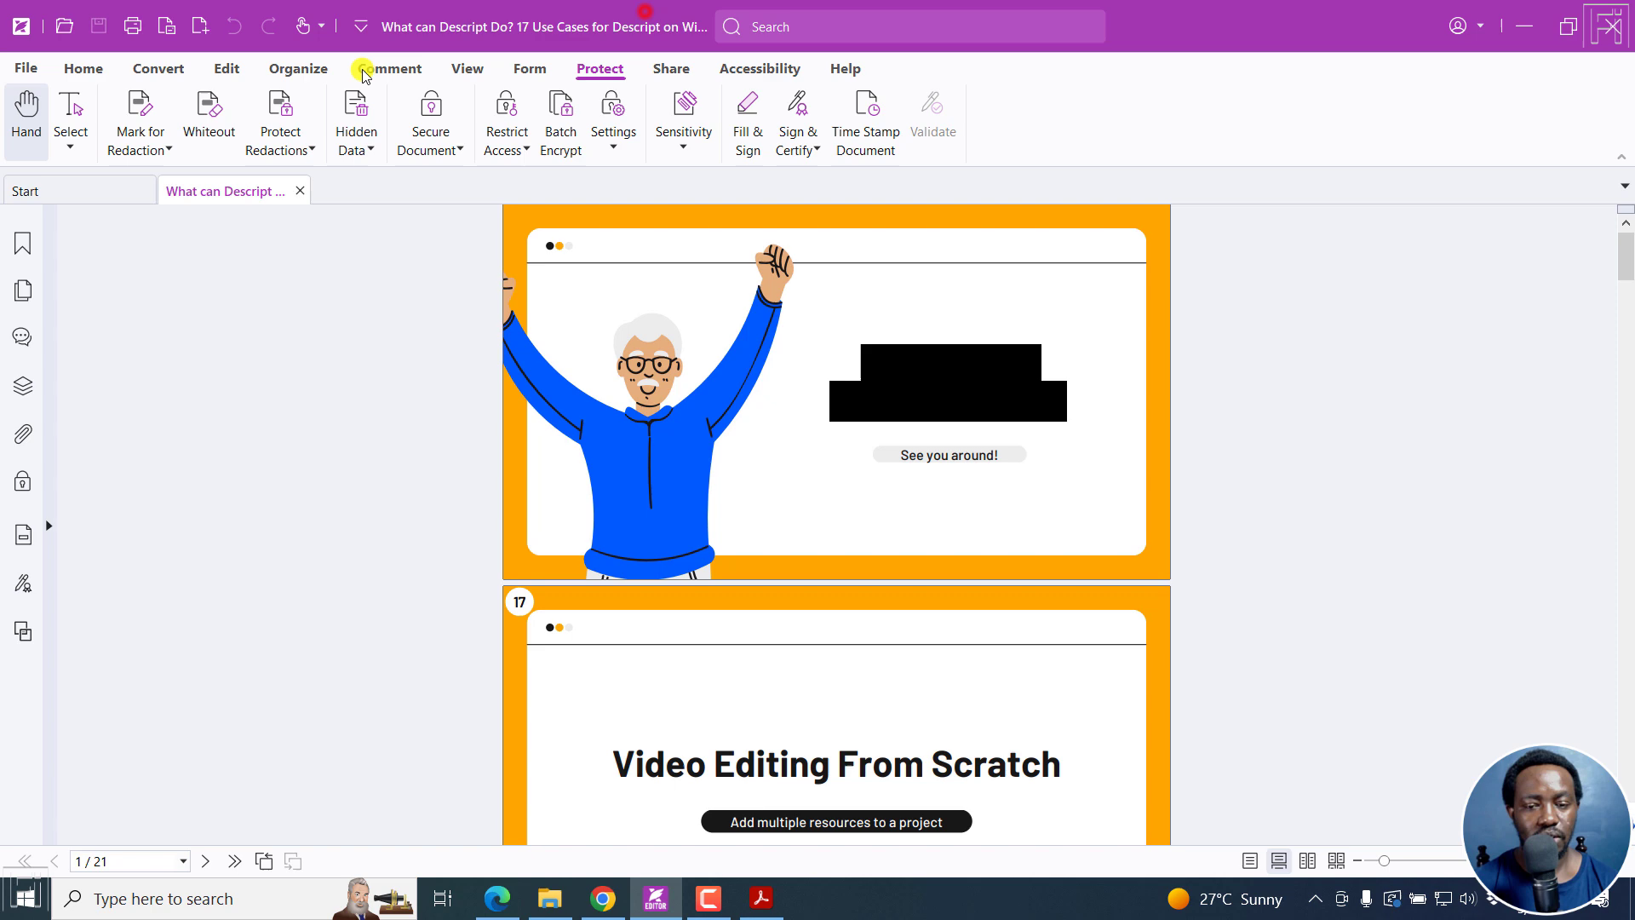
Close the current document and reopen the _Redacted PDF showing the black boxes
left_click(82, 70)
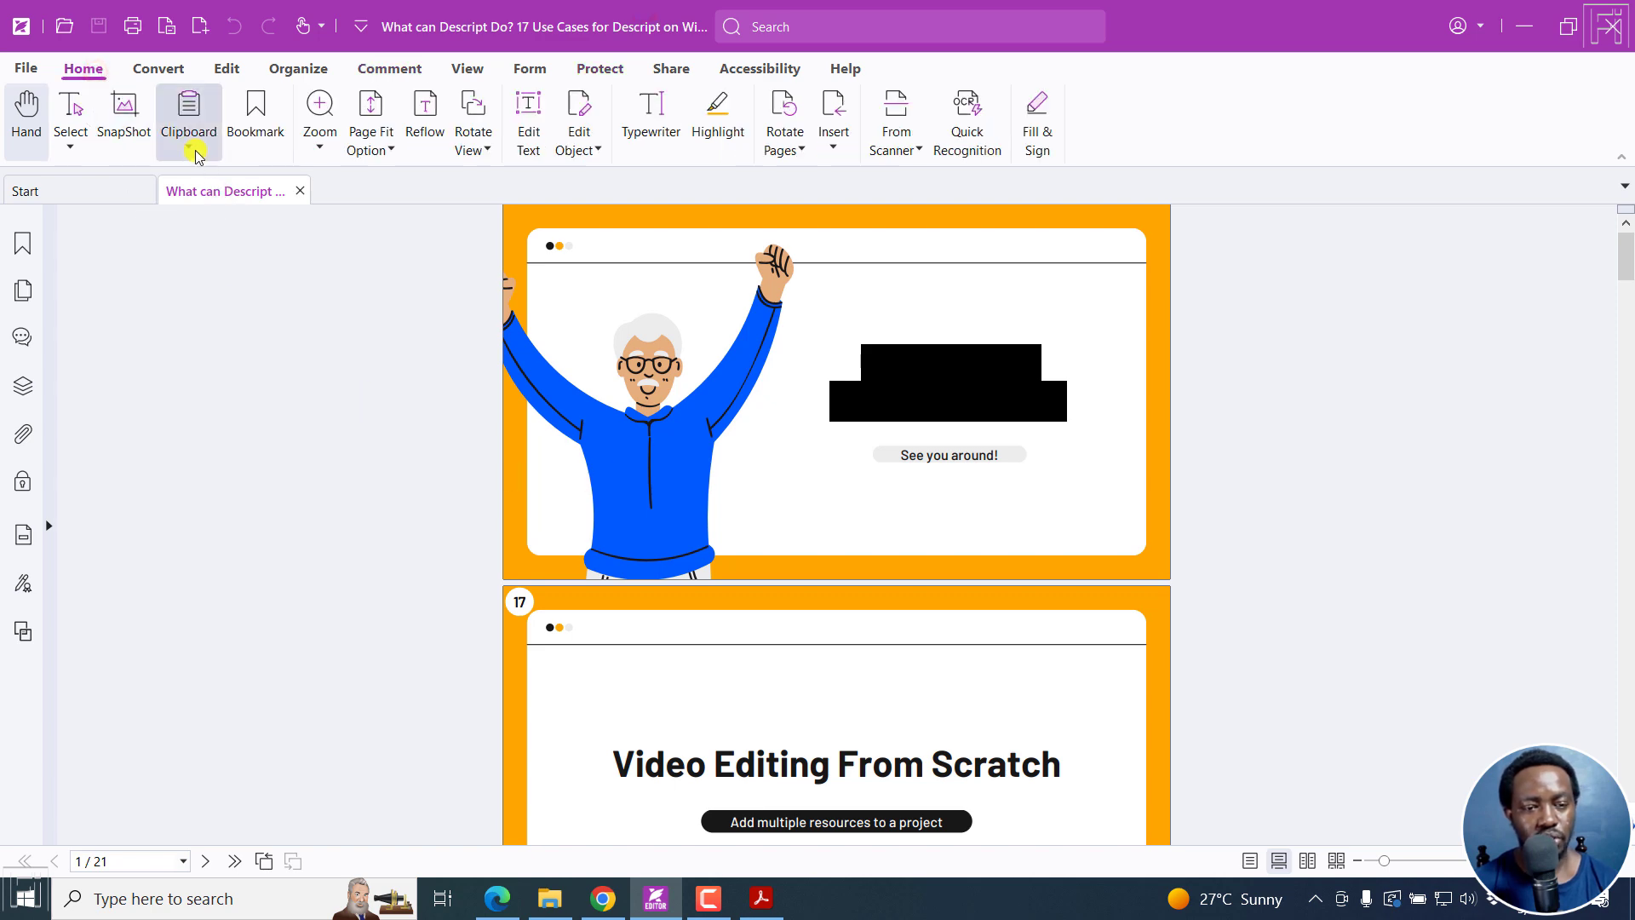
left_click(297, 193)
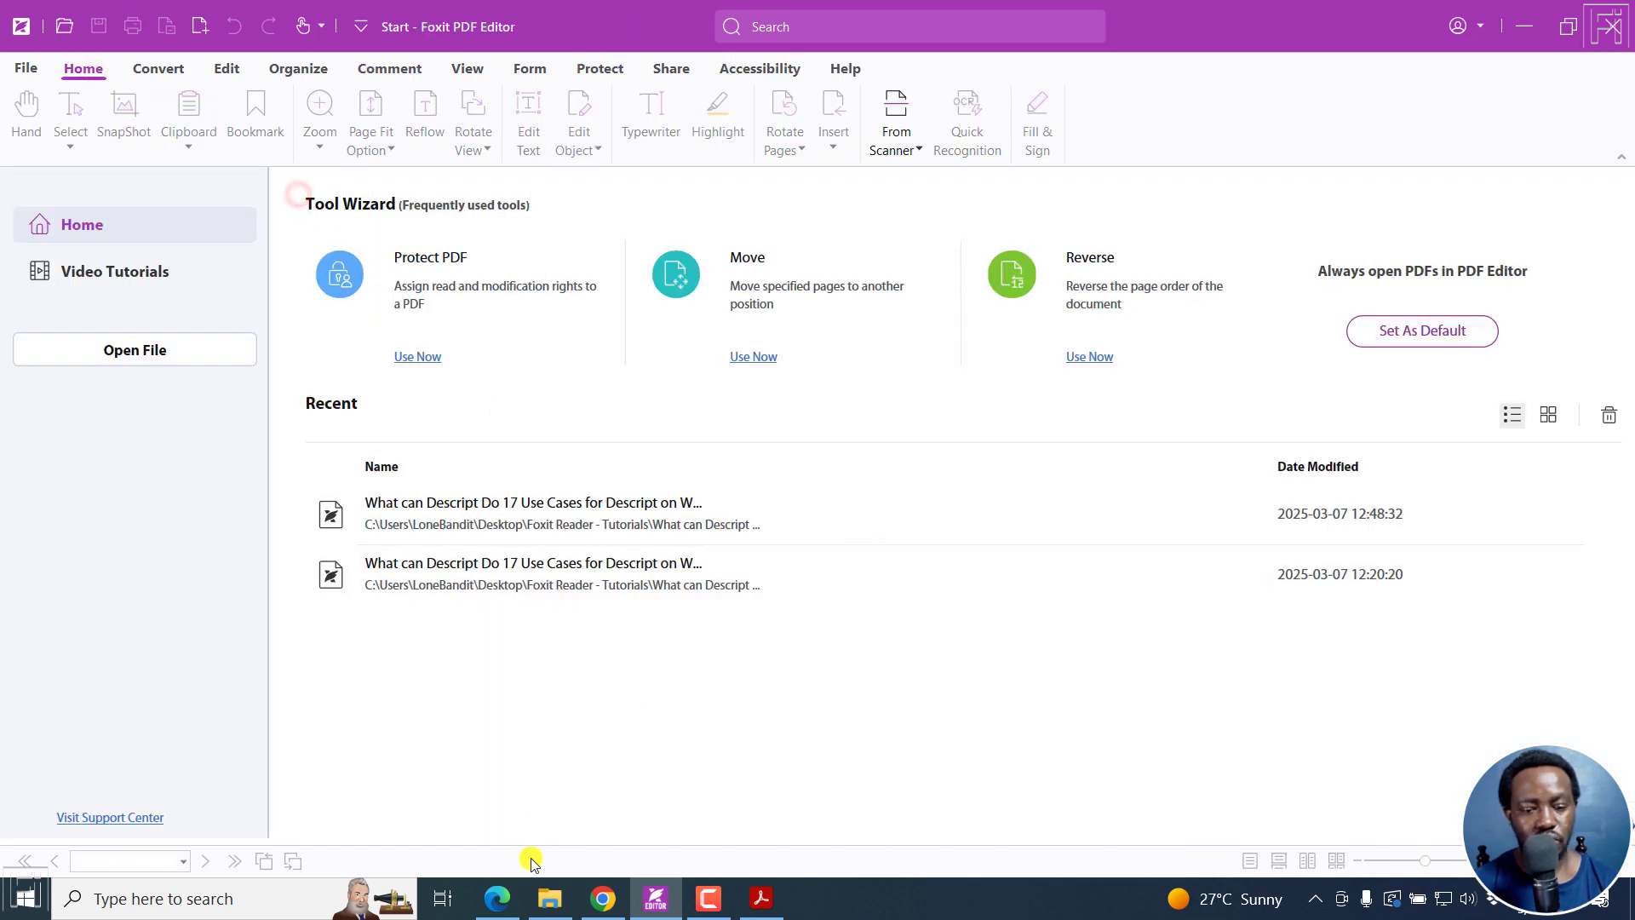
left_click(549, 897)
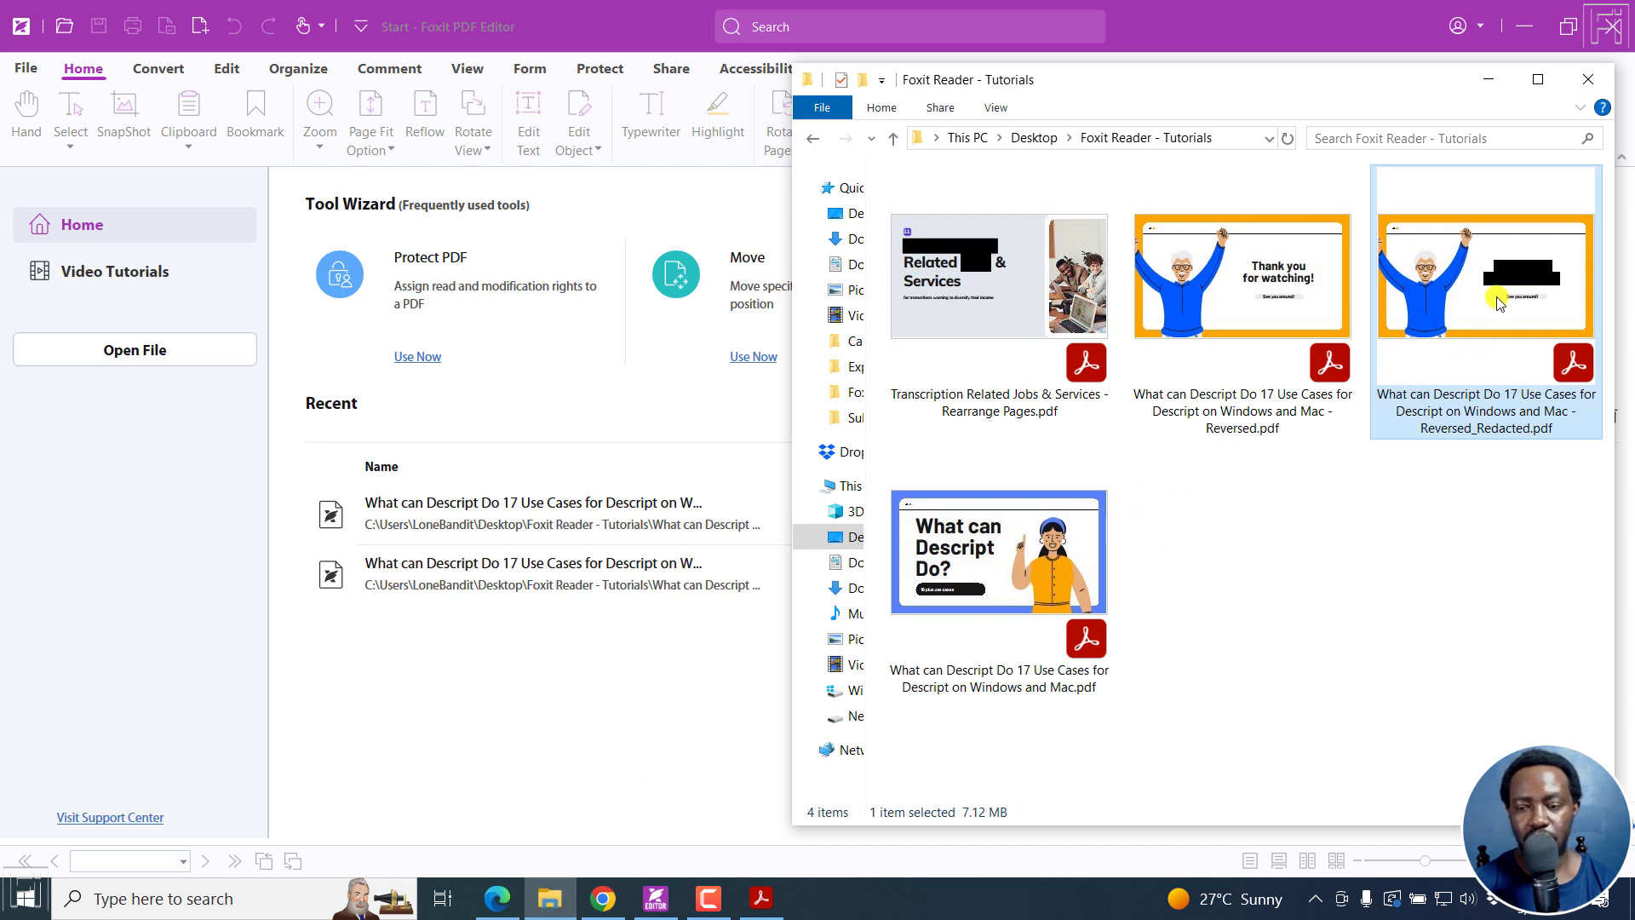
left_click_drag(1499, 301, 651, 664)
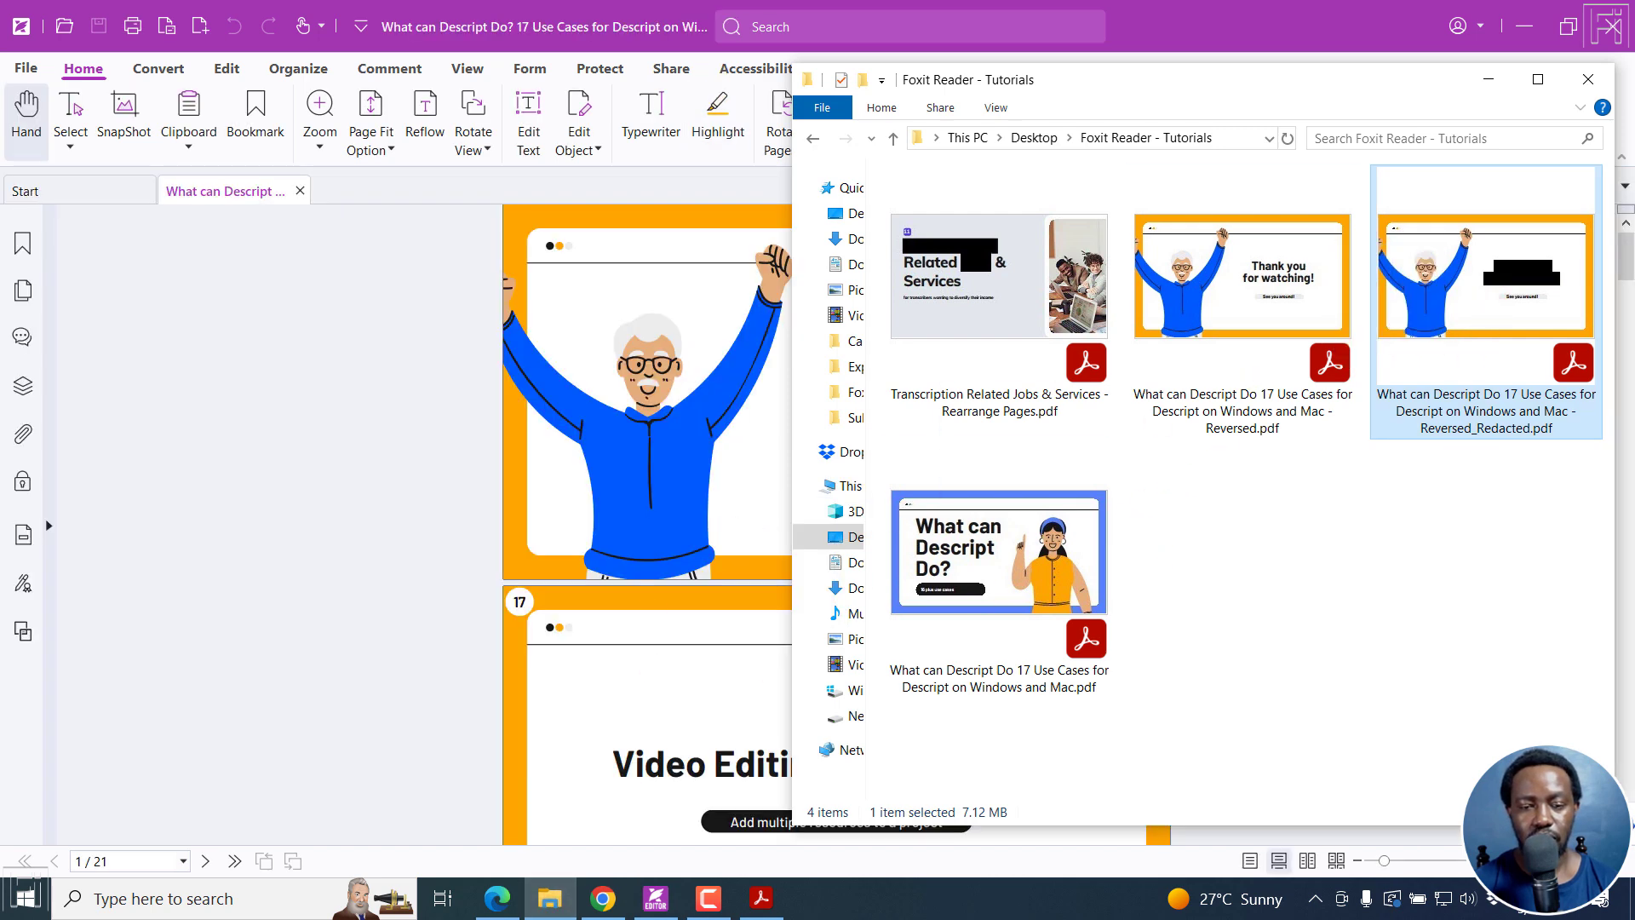
left_click(1289, 18)
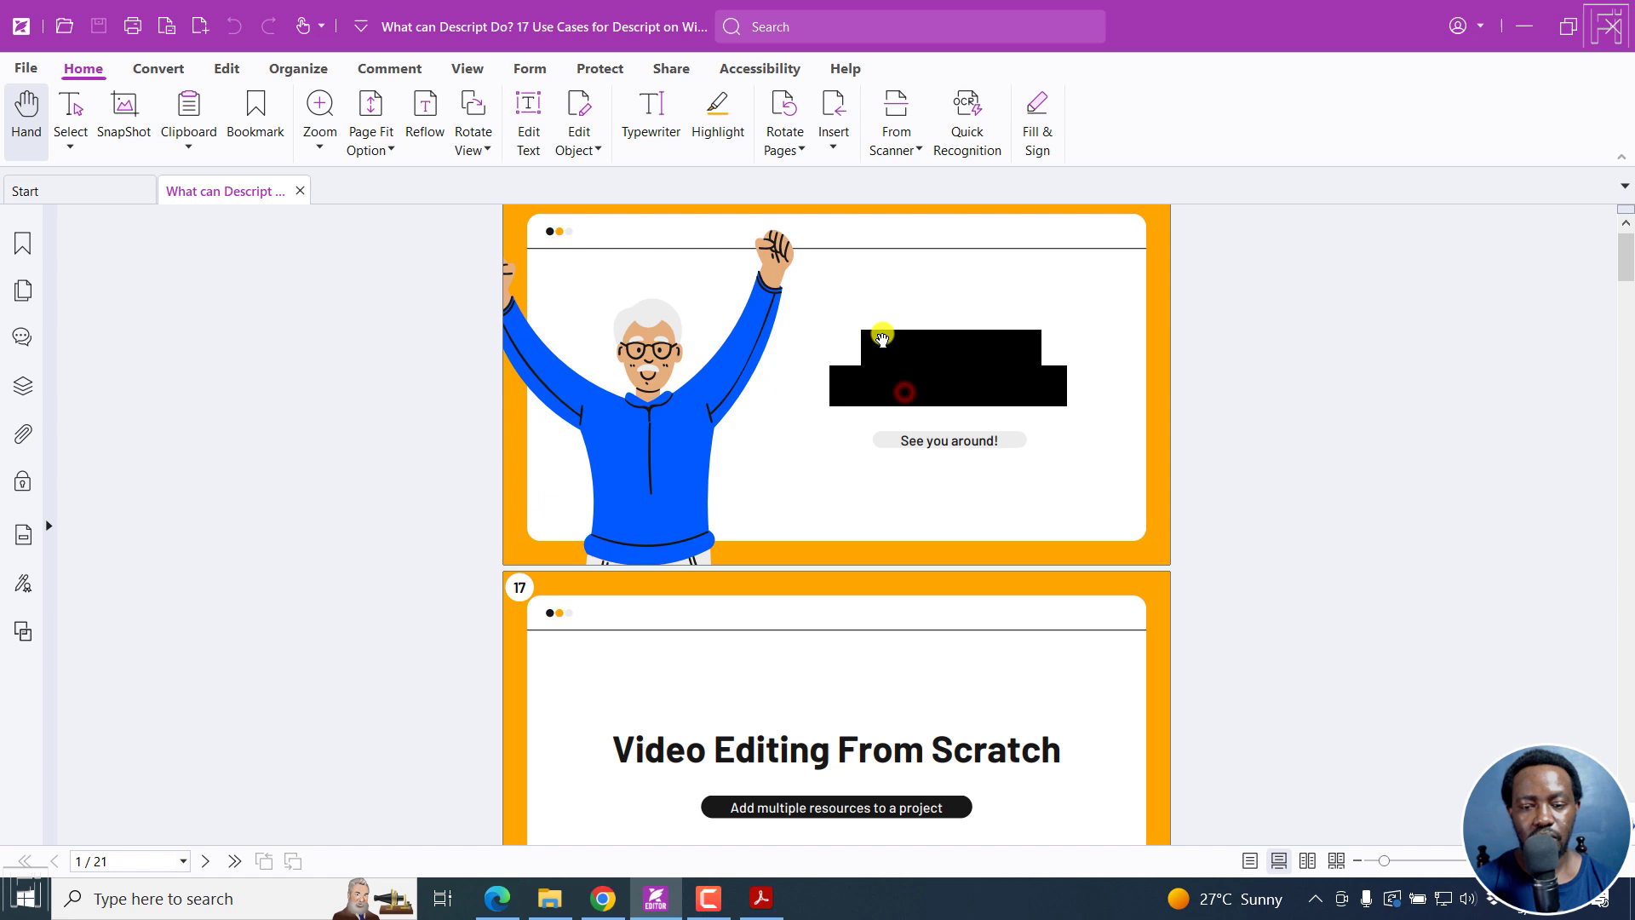
scroll(881, 337, "down", 1)
Turn on Edit Text and confirm the black box holds no editable text
left_click(221, 70)
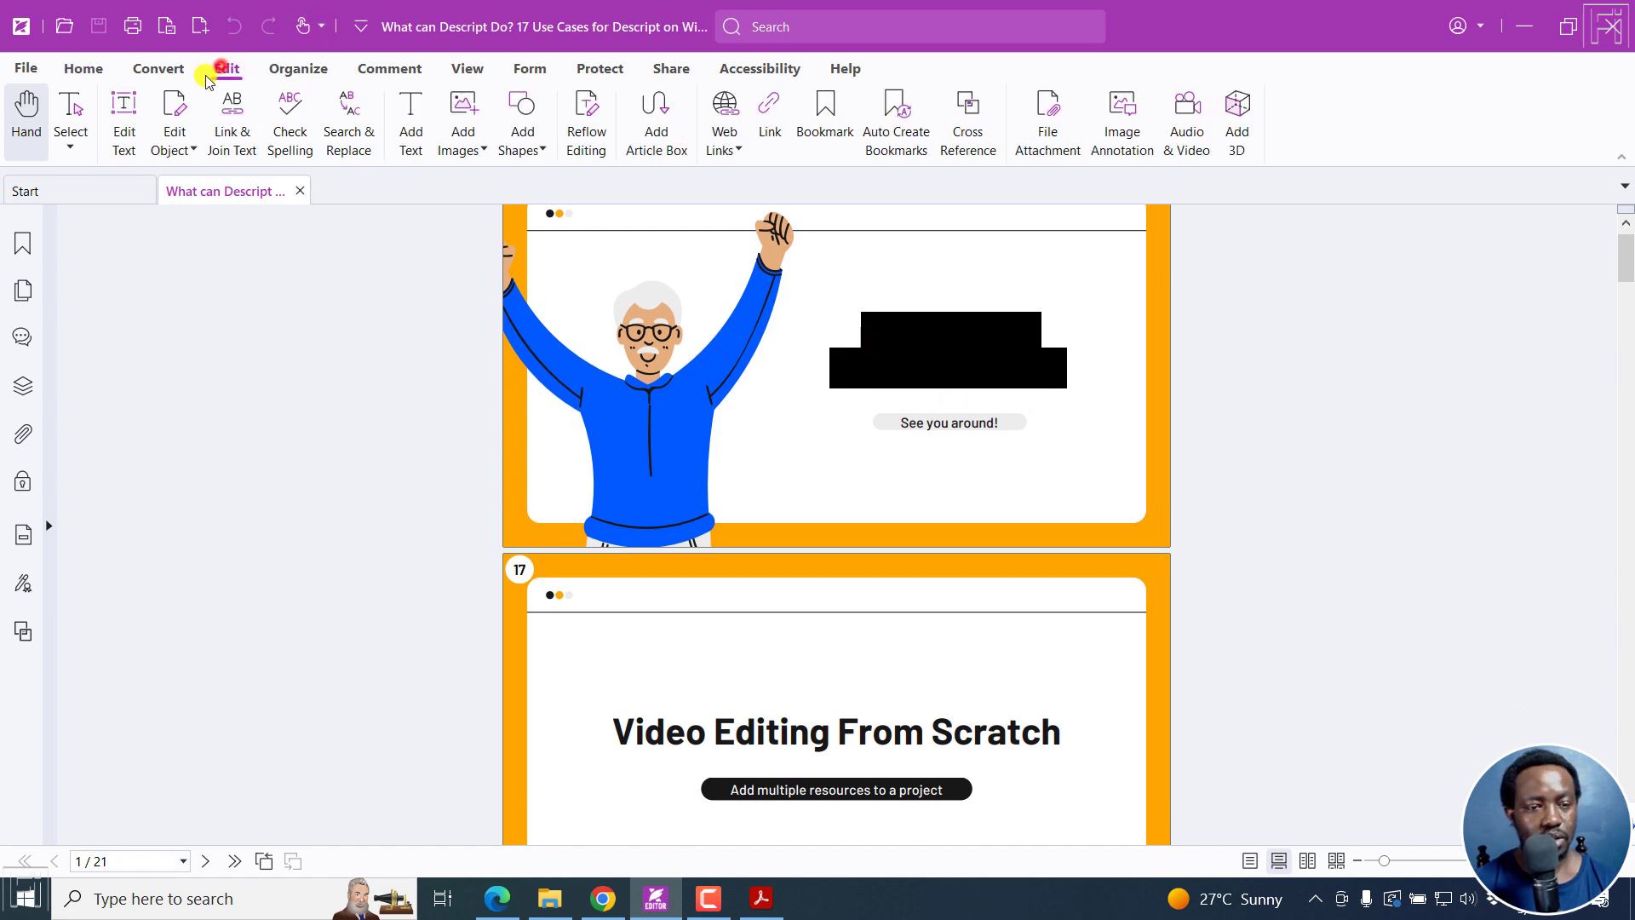
left_click(124, 115)
left_click(775, 324)
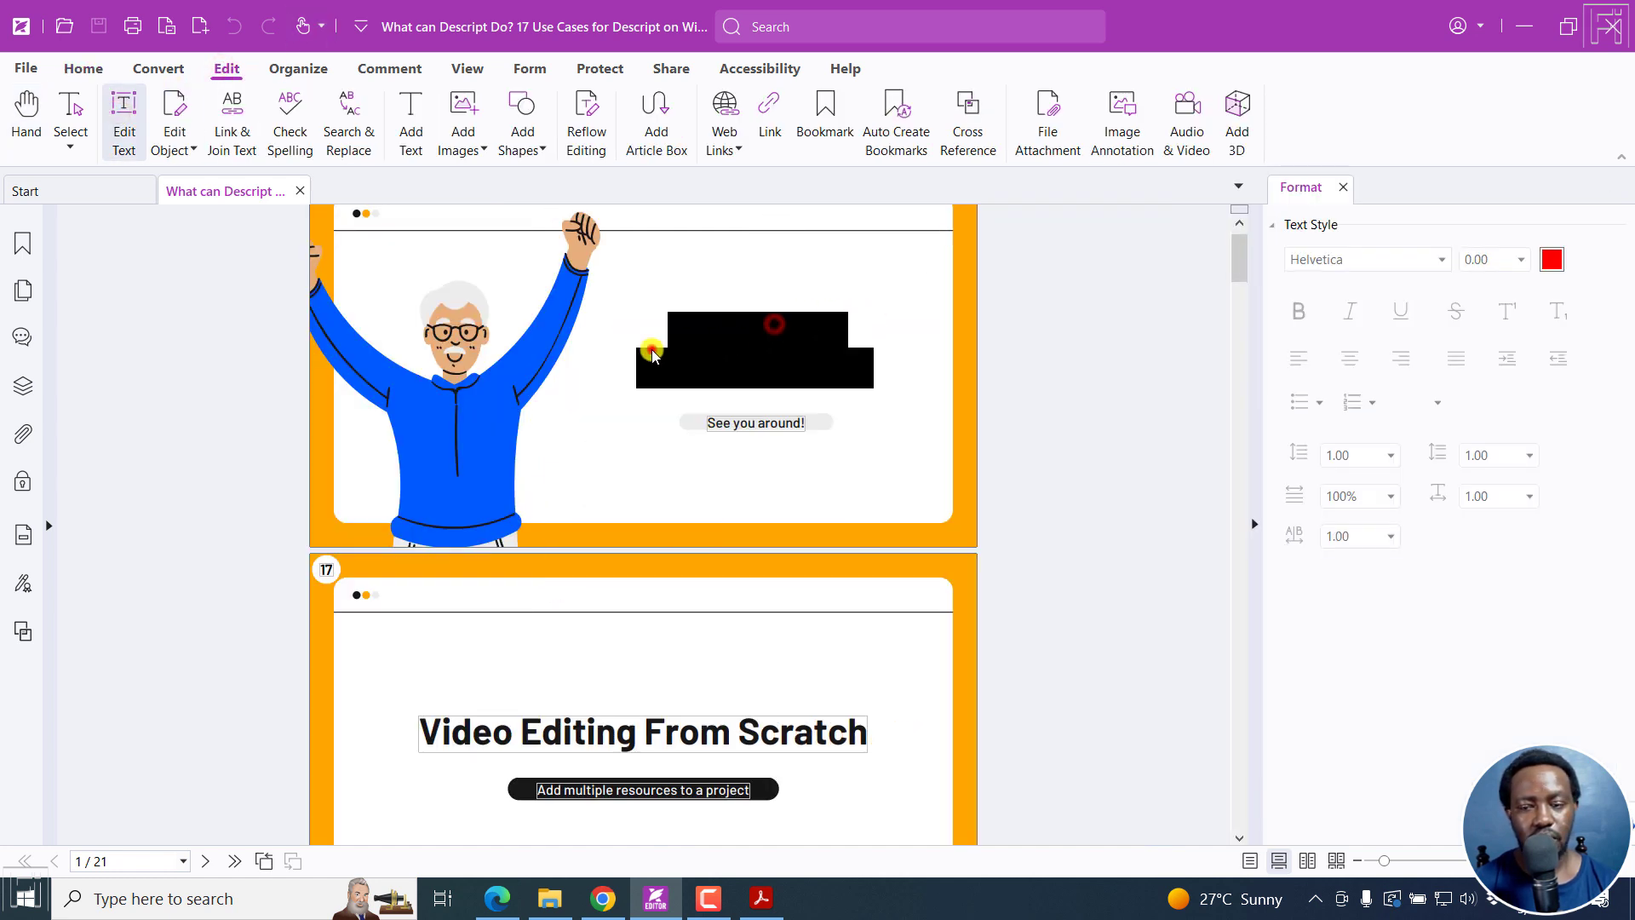
Confirm the 'Video Editing From Scratch' and 'See you around!' text remain editable
left_click(587, 731)
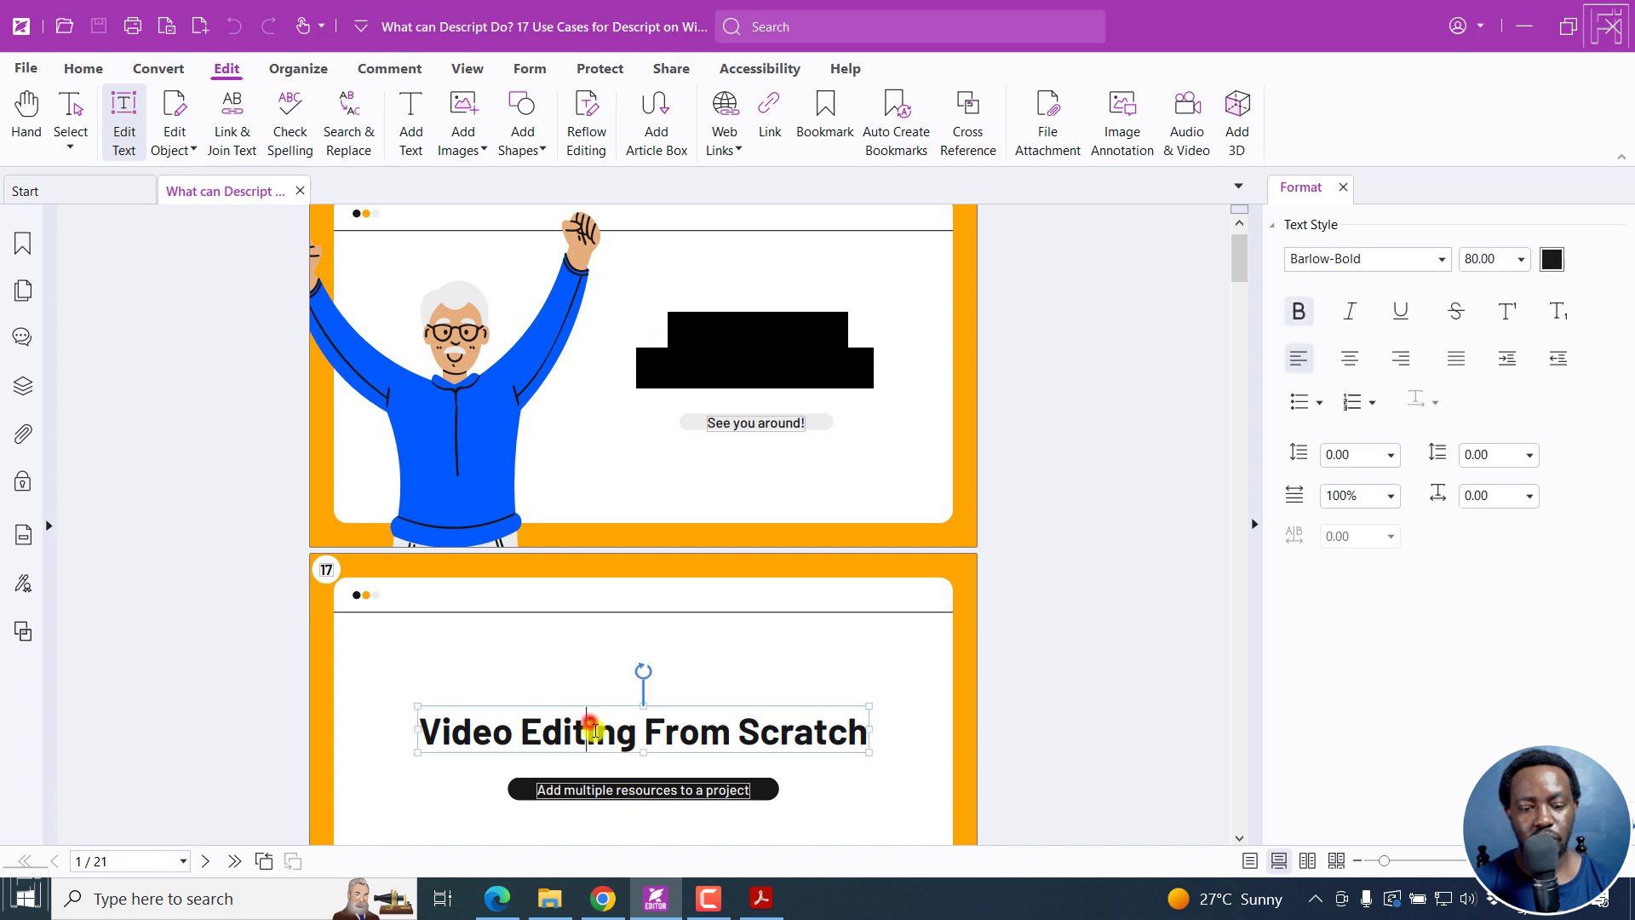
left_click(755, 483)
left_click(741, 422)
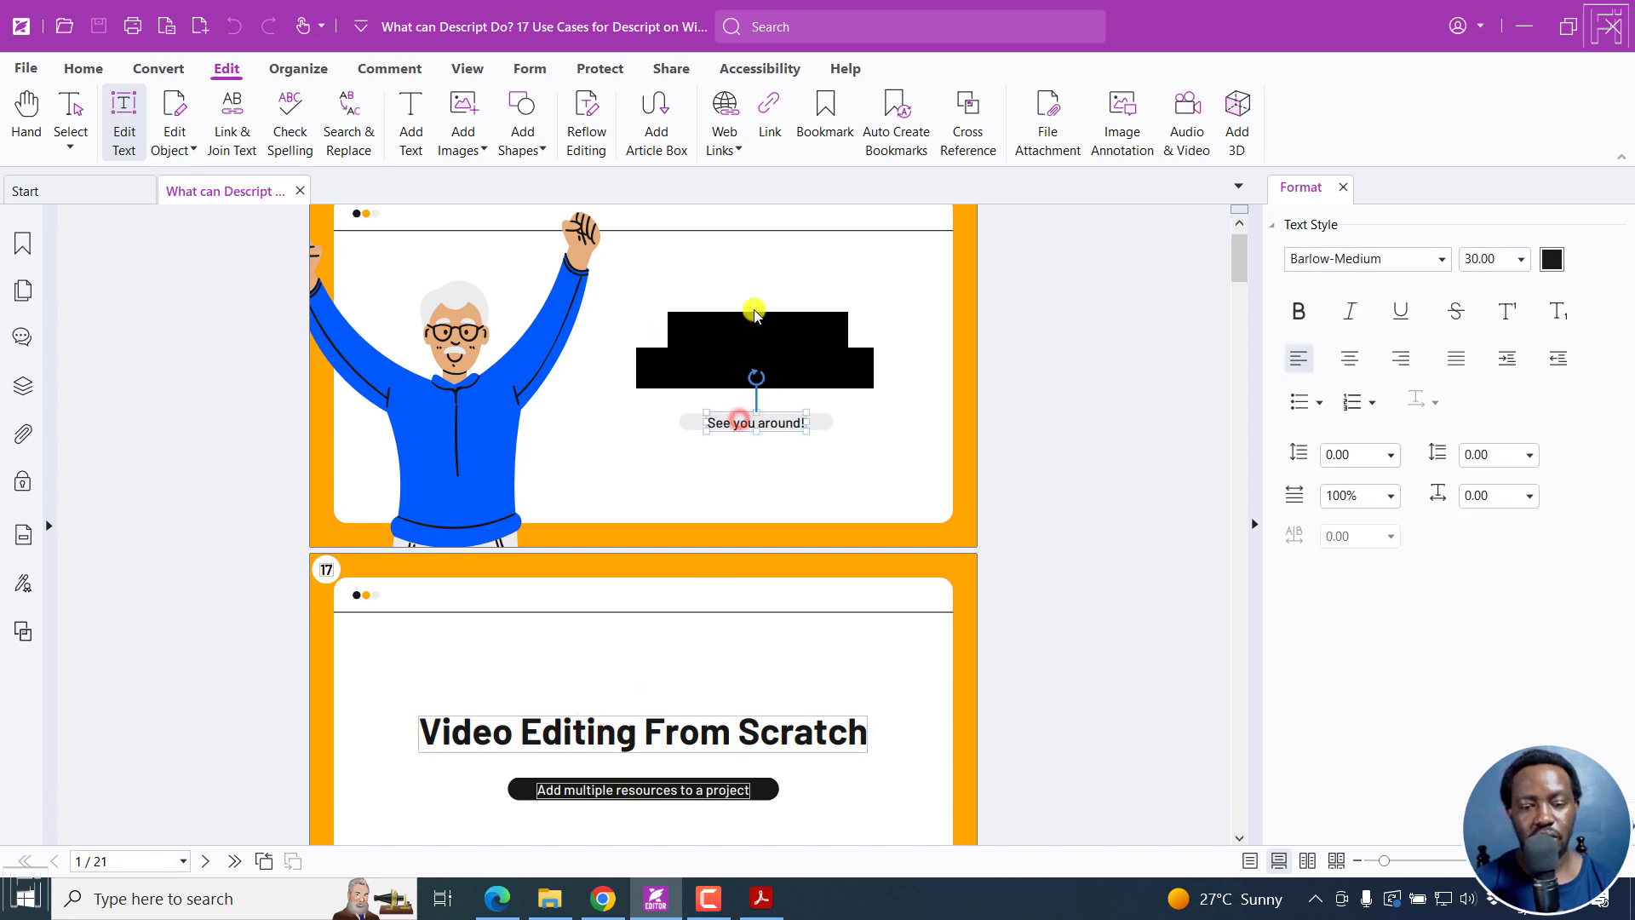